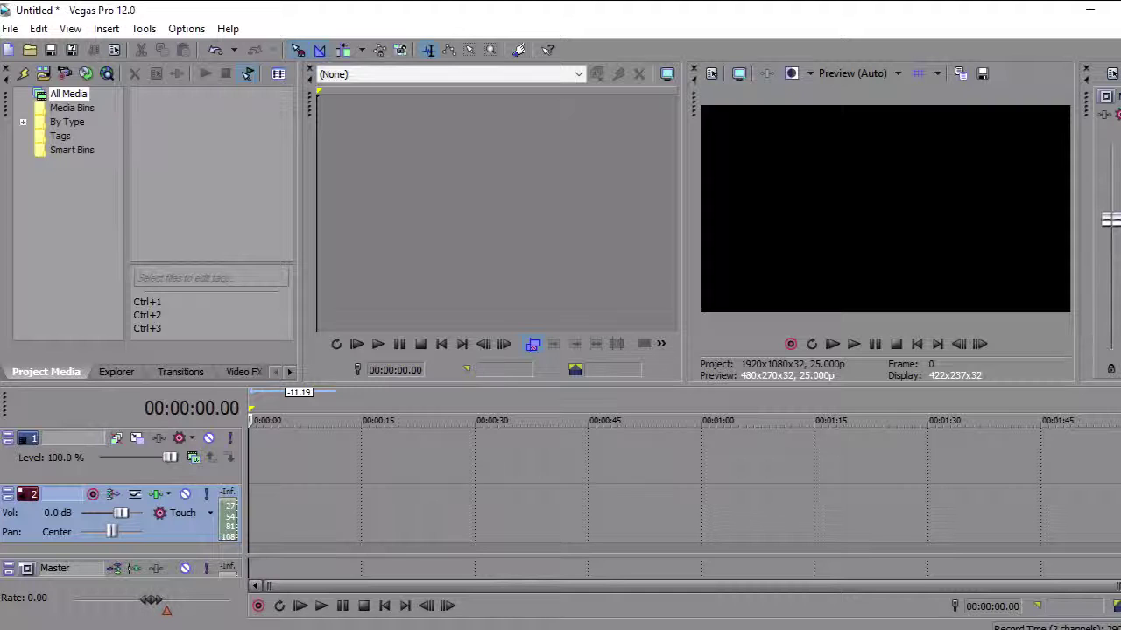
pyautogui.click(42, 73)
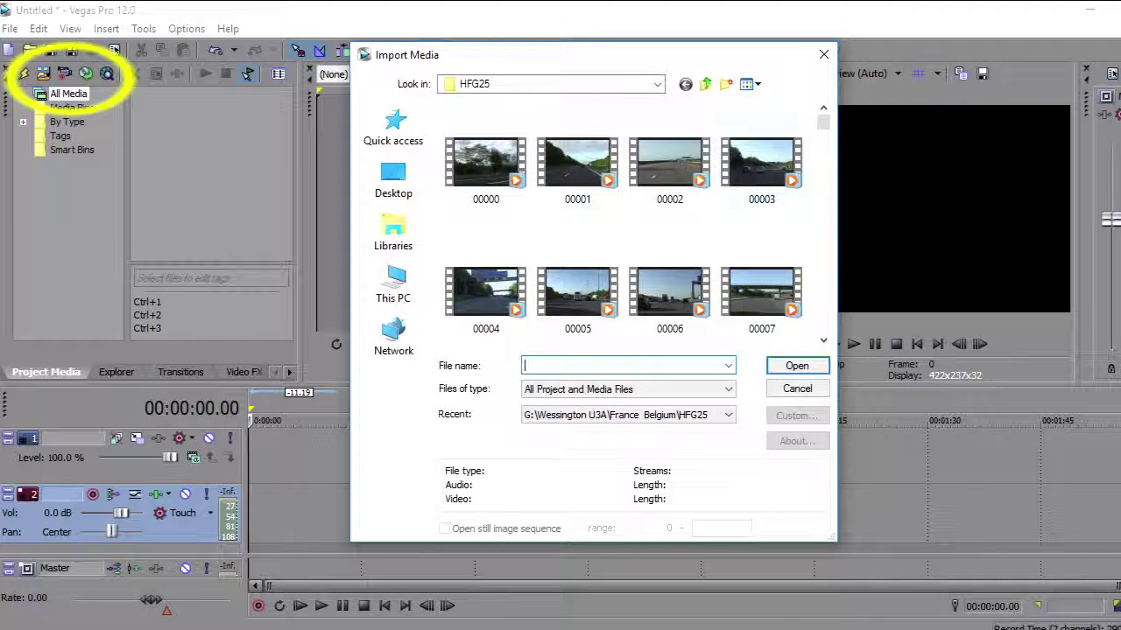
pyautogui.click(658, 84)
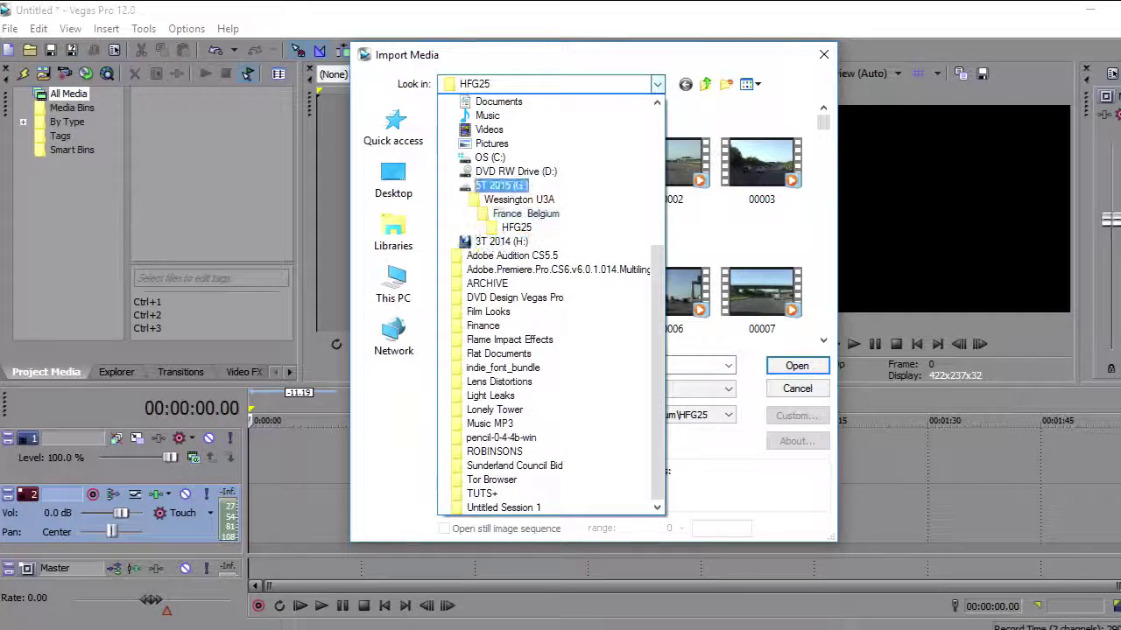
pyautogui.click(824, 54)
pyautogui.press('Escape')
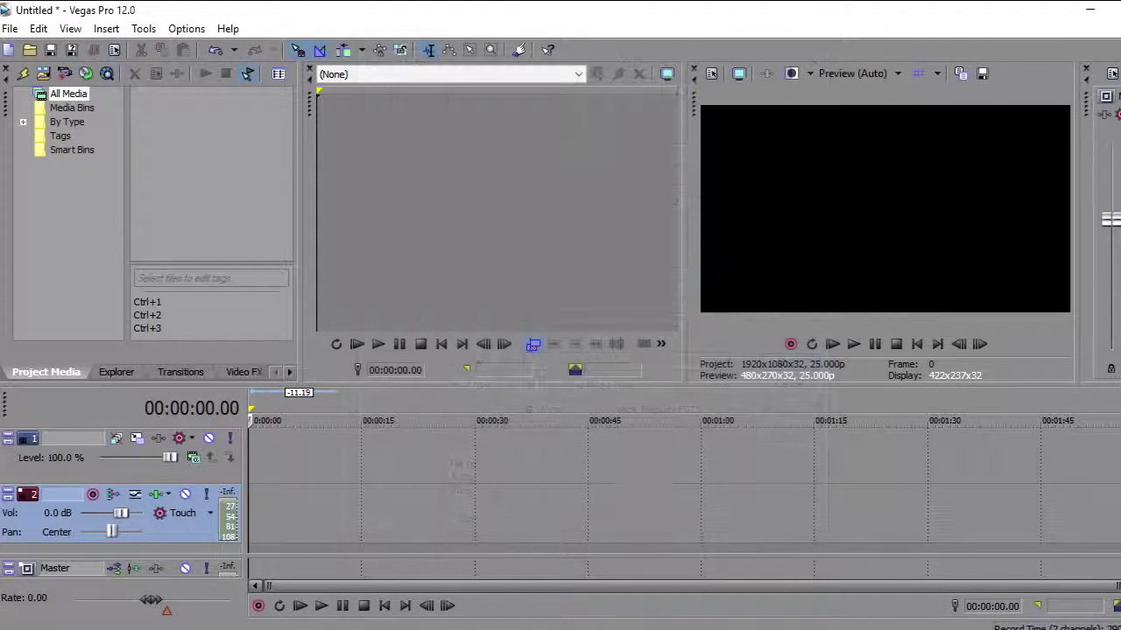
# - Bring the 01 Bridges clip from the Project Files folder in File Explorer onto the start of the timeline
pyautogui.moveTo(0, 254); pyautogui.dragTo(876, 135)
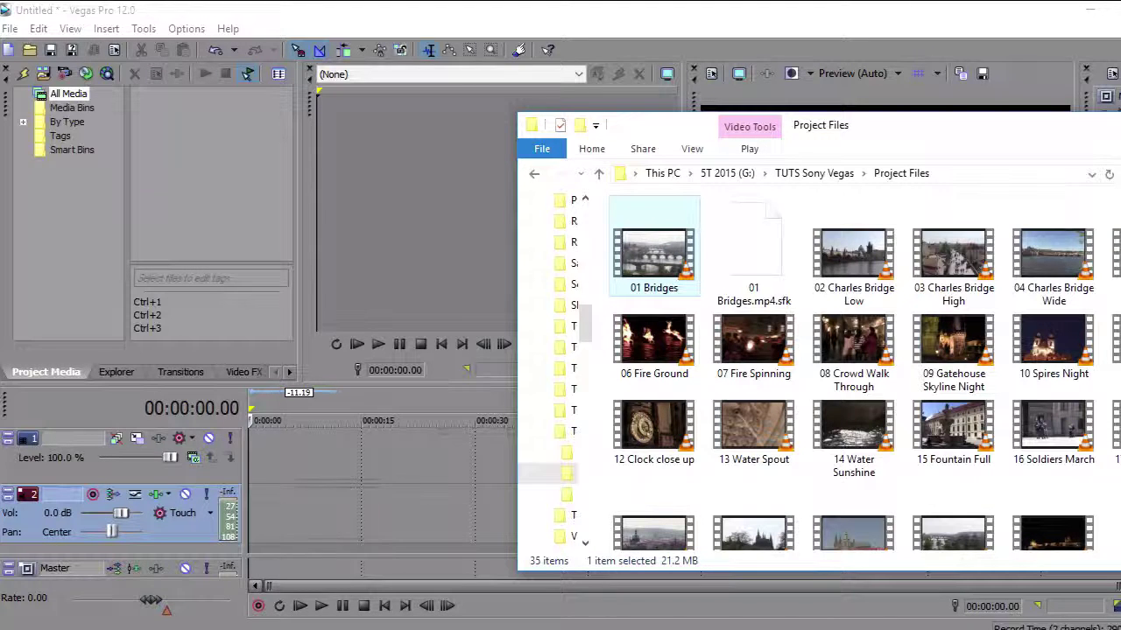
pyautogui.moveTo(654, 254); pyautogui.dragTo(262, 457)
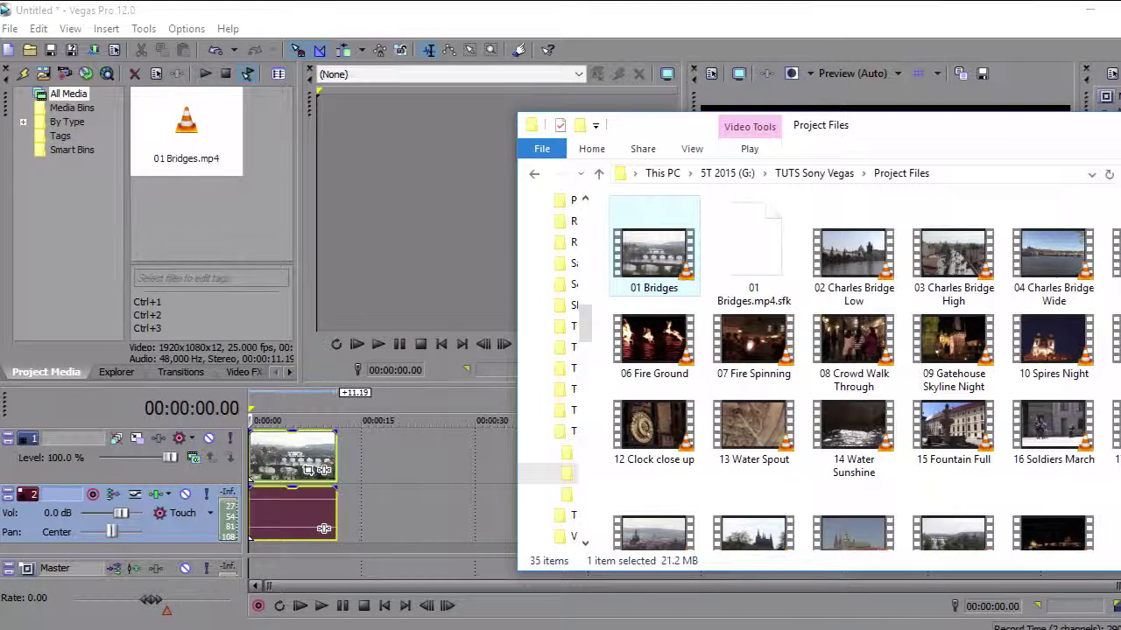
pyautogui.moveTo(919, 126); pyautogui.dragTo(822, 125)
pyautogui.click(323, 528)
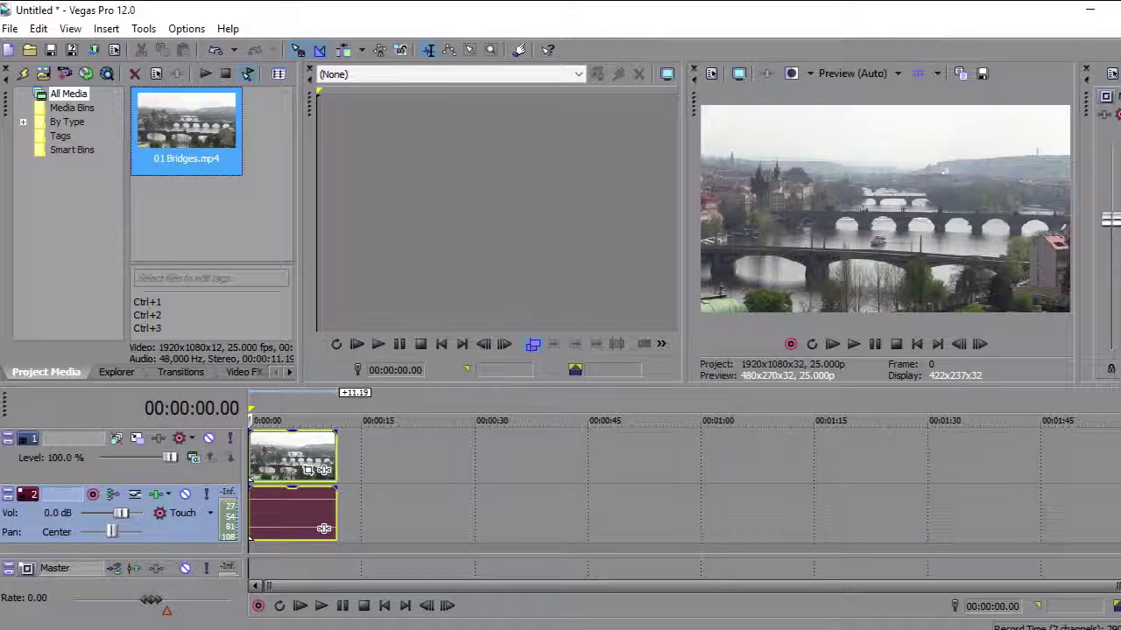
# - Undock the Trimmer window from the layout and close it
pyautogui.moveTo(309, 104); pyautogui.dragTo(267, 168)
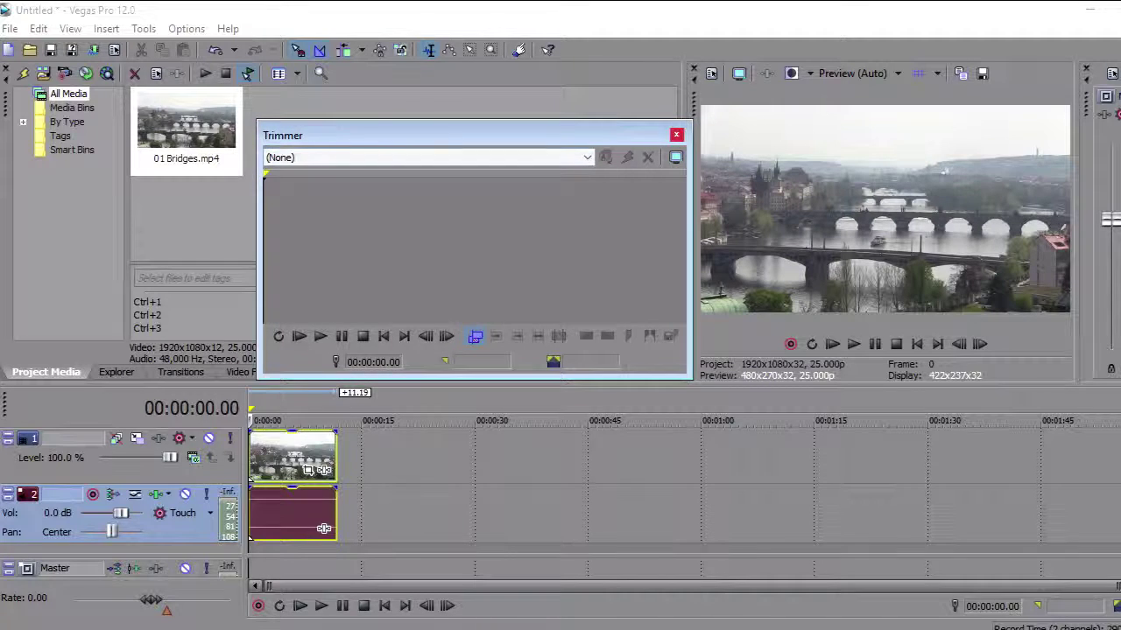
pyautogui.click(675, 135)
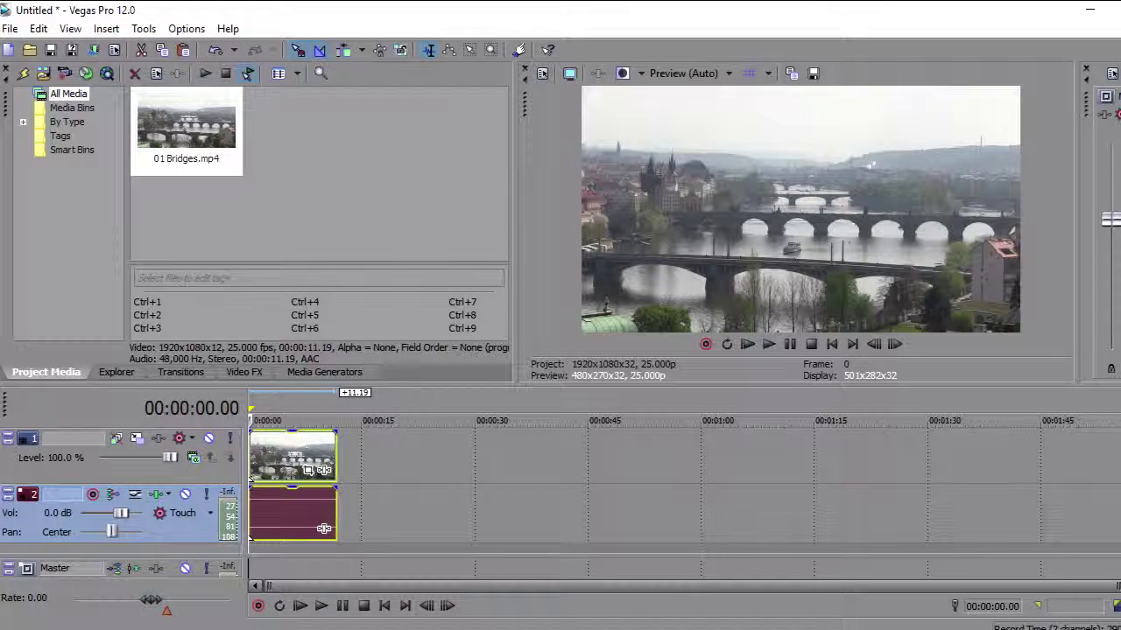
# - Look through the docked windows, including the Video FX list, and return to the project media
pyautogui.hotkey('alt', '1')
pyautogui.hotkey('alt', '7')
pyautogui.hotkey('alt', '8')
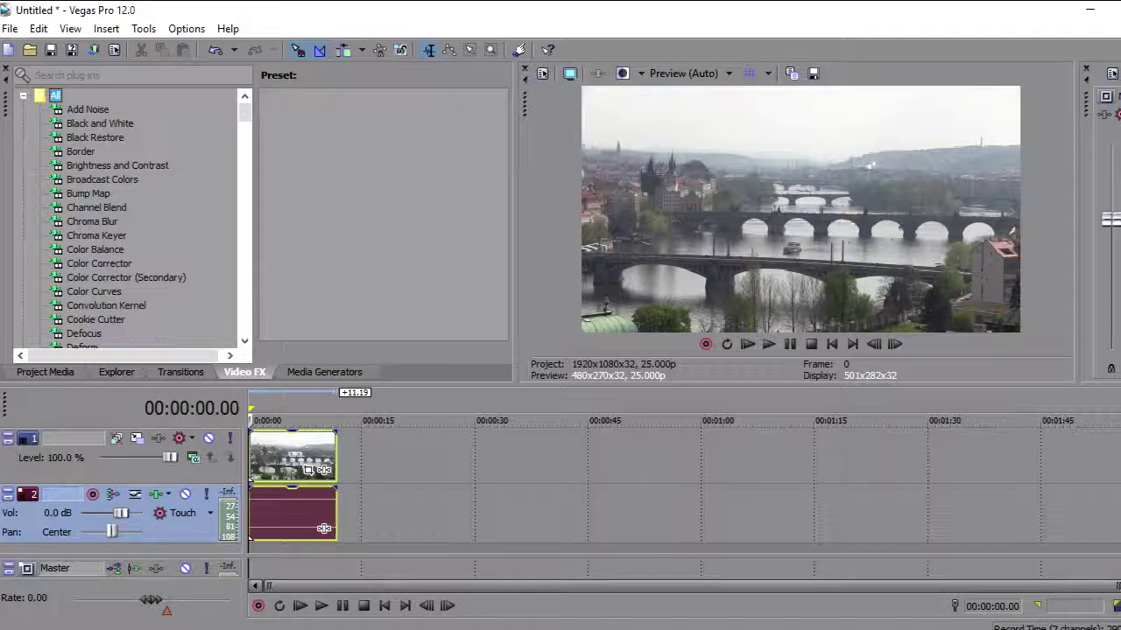
pyautogui.hotkey('alt', '9')
pyautogui.hotkey('alt', '6')
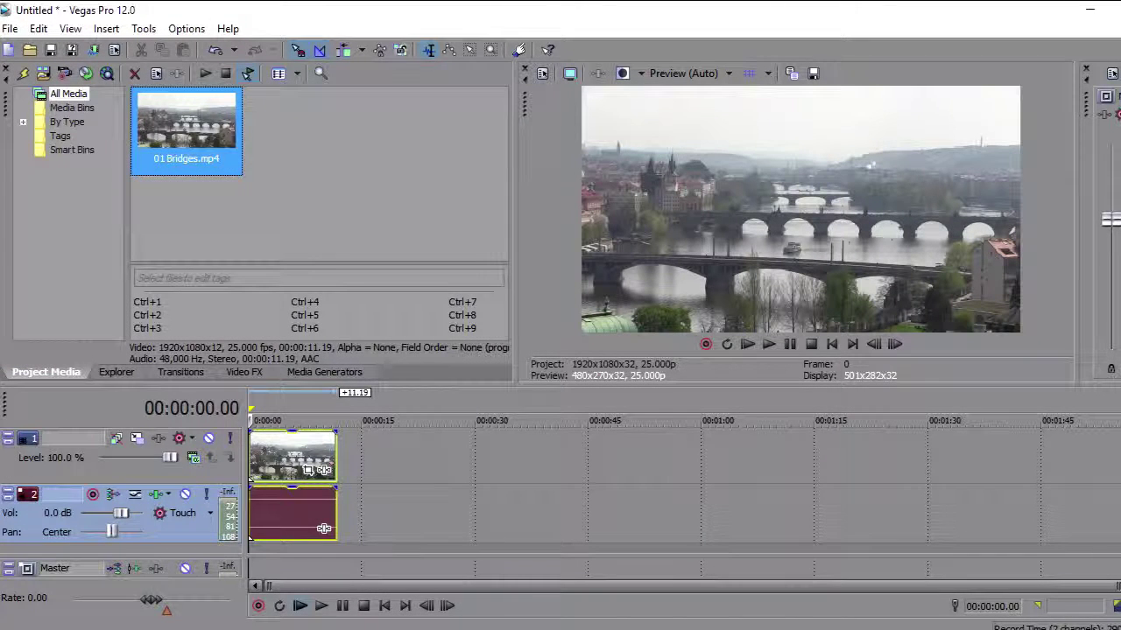
# - Play the timeline past the end of the 01 Bridges clip and stop playback
pyautogui.press('space')
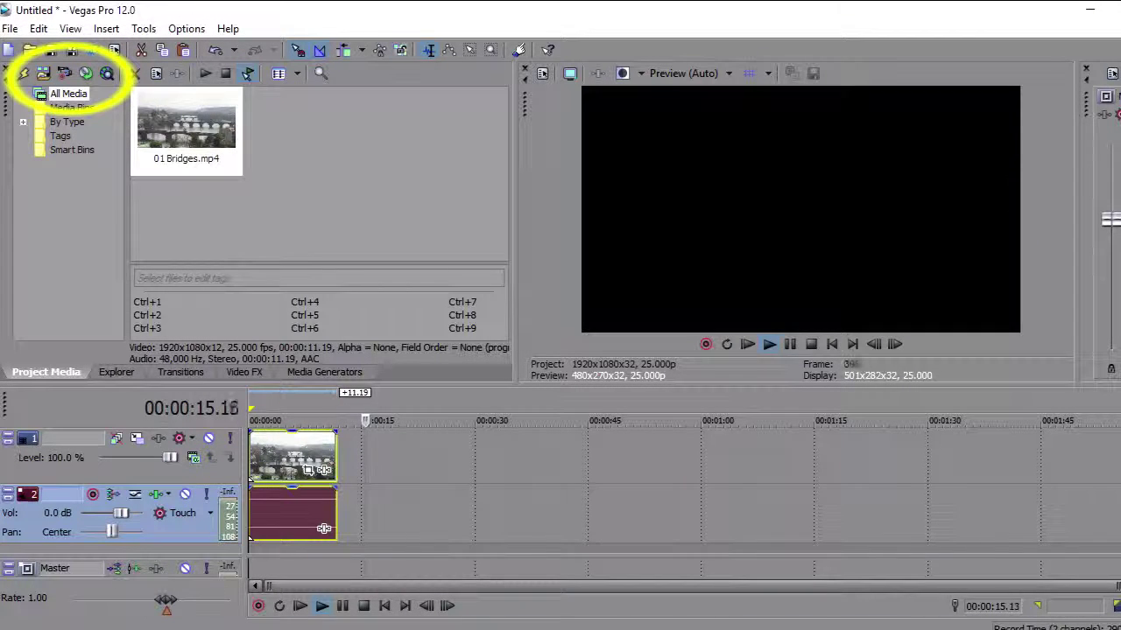
pyautogui.press('space')
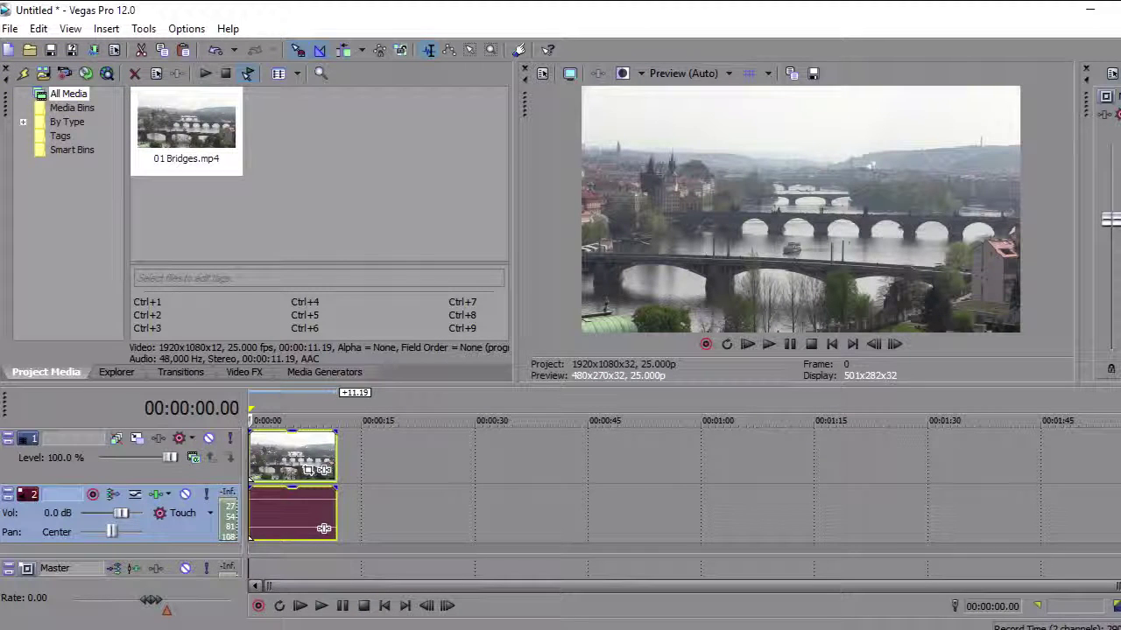
# - Import all the media files from the Project Files folder into the project media
pyautogui.click(187, 127)
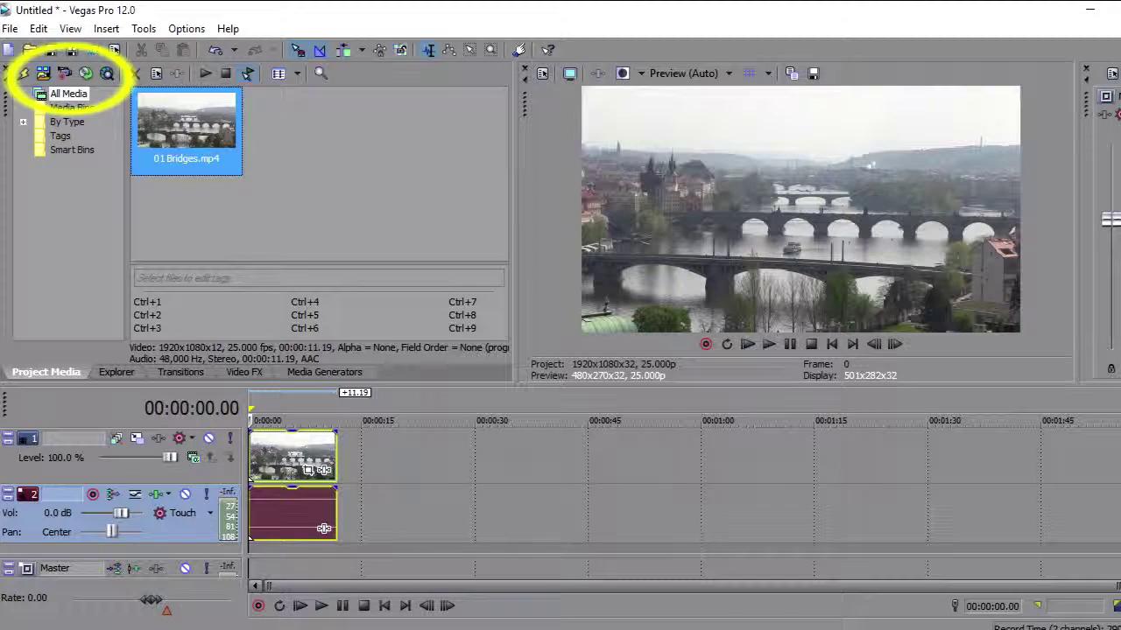
pyautogui.click(43, 74)
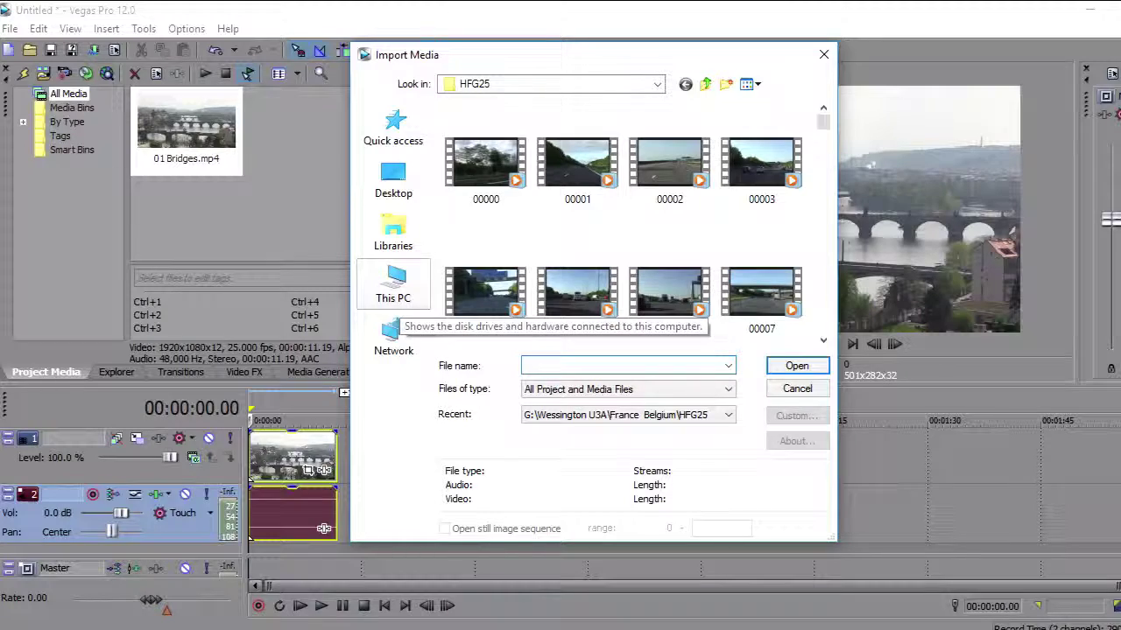
pyautogui.click(393, 284)
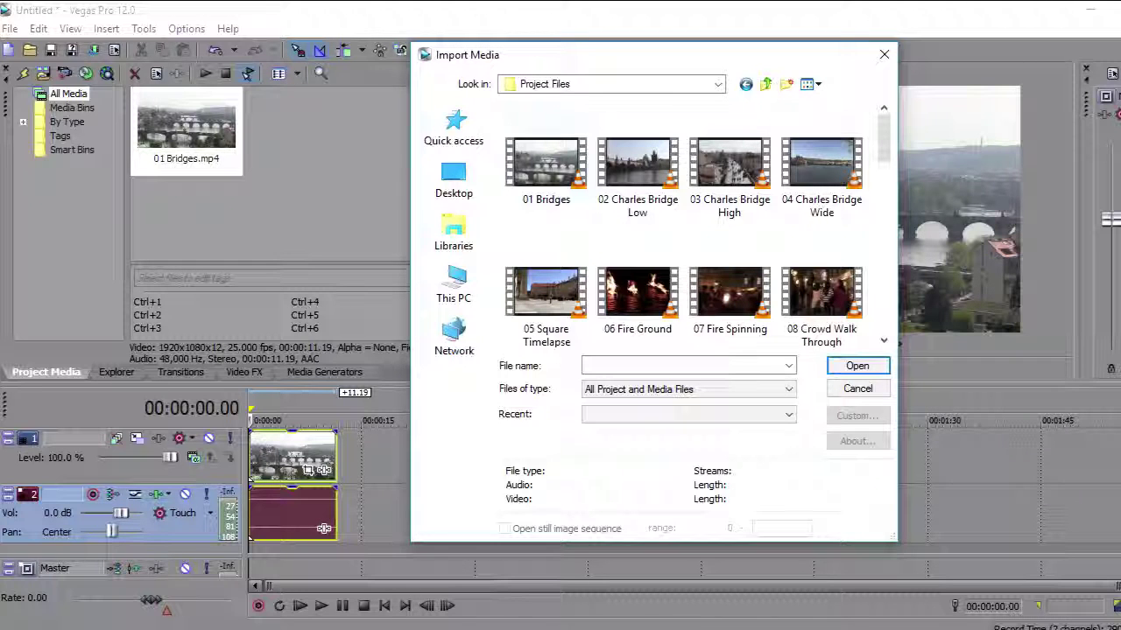
pyautogui.moveTo(870, 115); pyautogui.dragTo(517, 353)
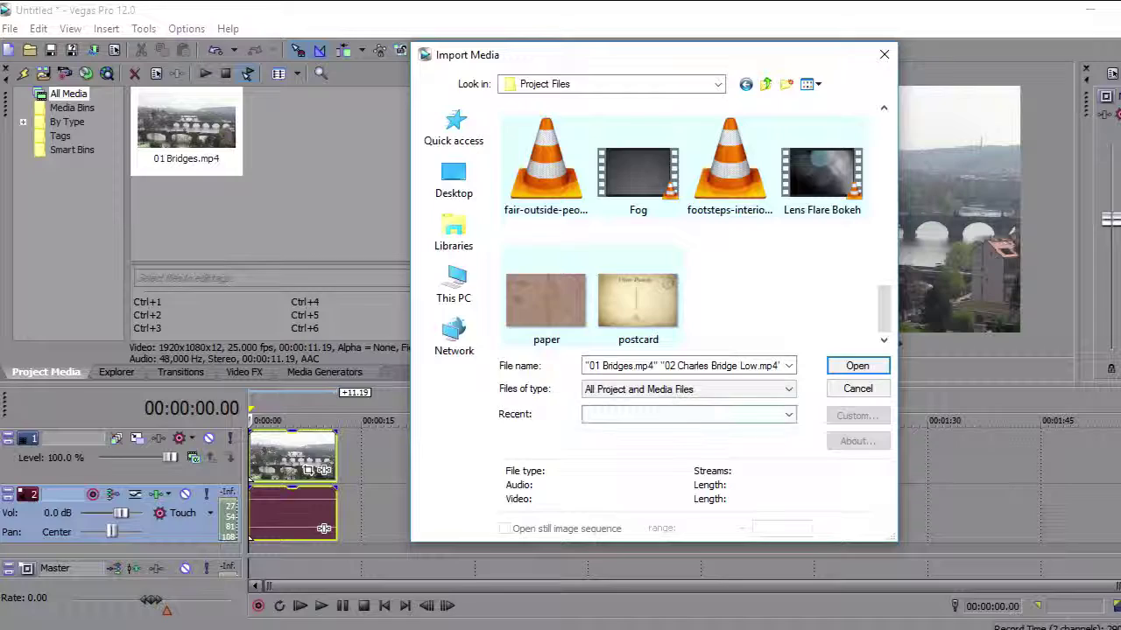
pyautogui.press('Return')
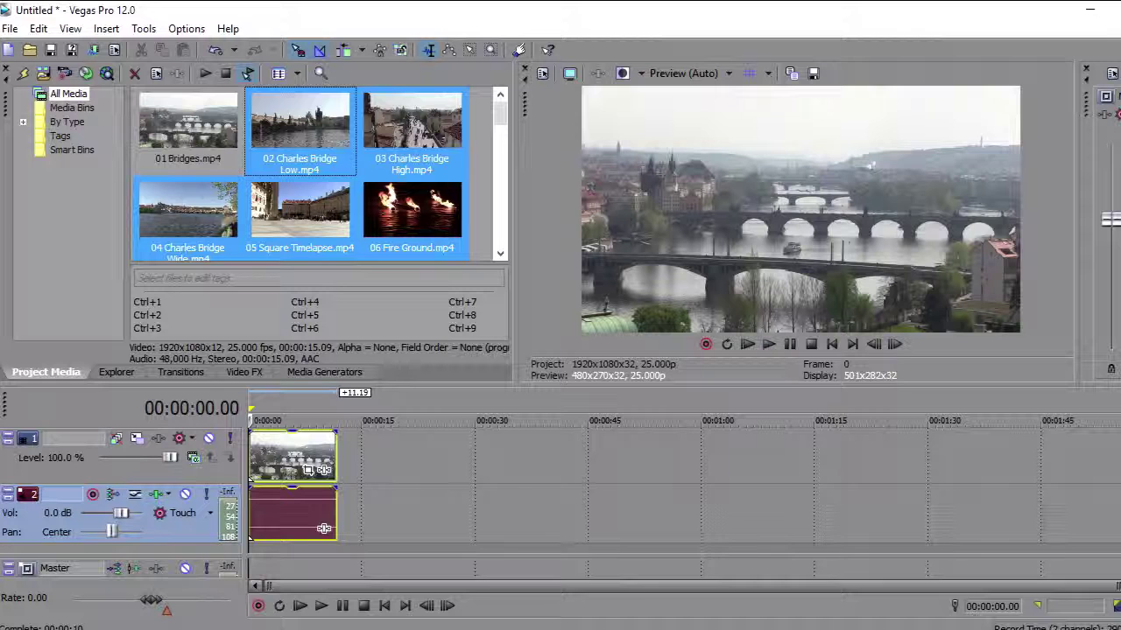
# - Turn on Ignore Event Grouping and delete only the audio event of the 01 Bridges clip from the timeline
pyautogui.click(324, 528)
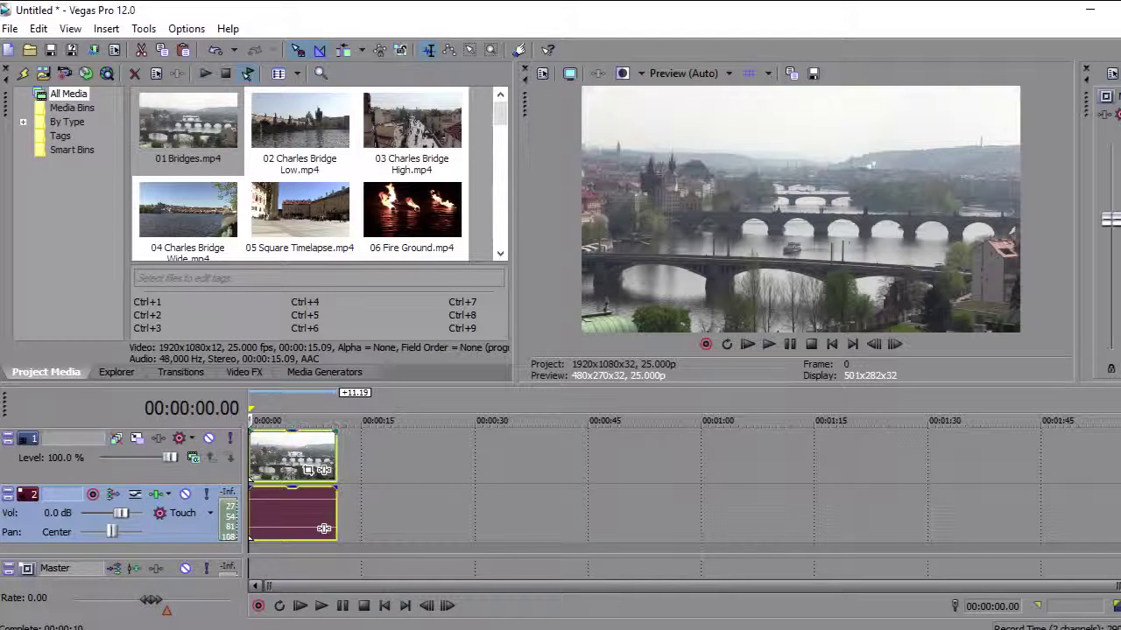
pyautogui.moveTo(292, 457)
pyautogui.mouseDown()
pyautogui.moveTo(426, 457)
pyautogui.moveTo(292, 457)
pyautogui.mouseUp()
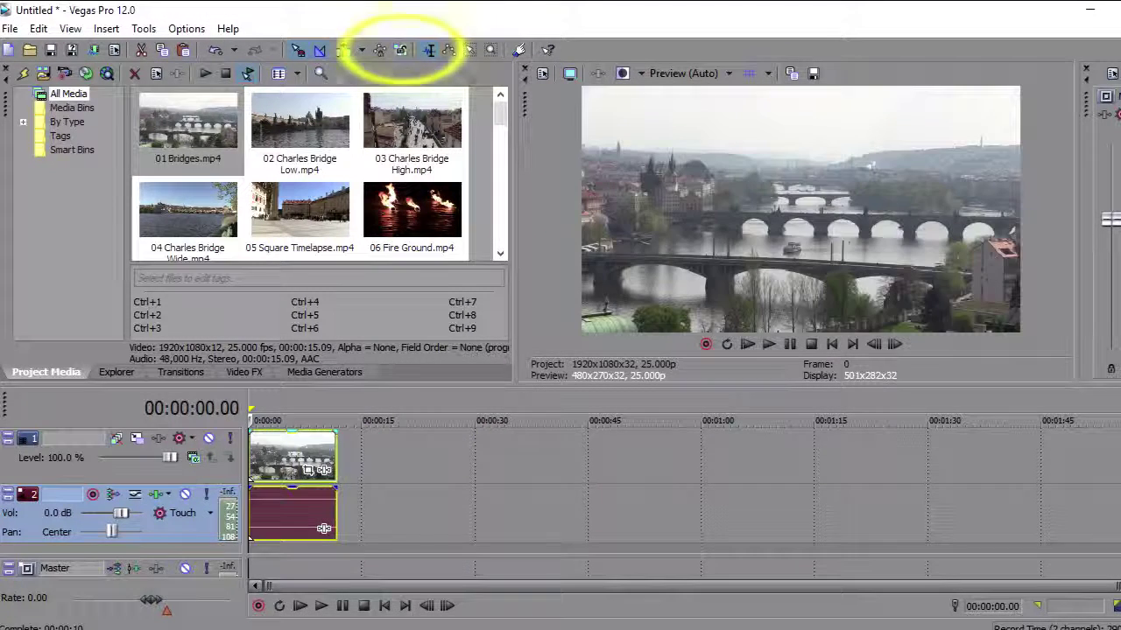
pyautogui.click(400, 50)
pyautogui.moveTo(294, 457)
pyautogui.mouseDown()
pyautogui.moveTo(486, 457)
pyautogui.moveTo(295, 457)
pyautogui.mouseUp()
pyautogui.click(406, 457)
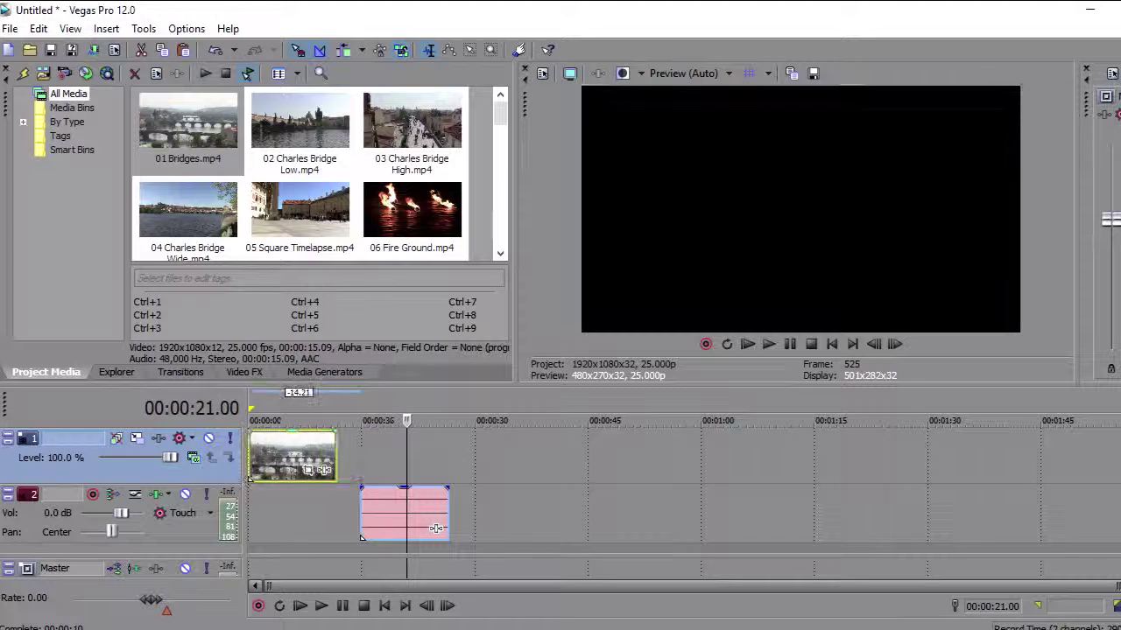
pyautogui.moveTo(435, 528); pyautogui.dragTo(324, 528)
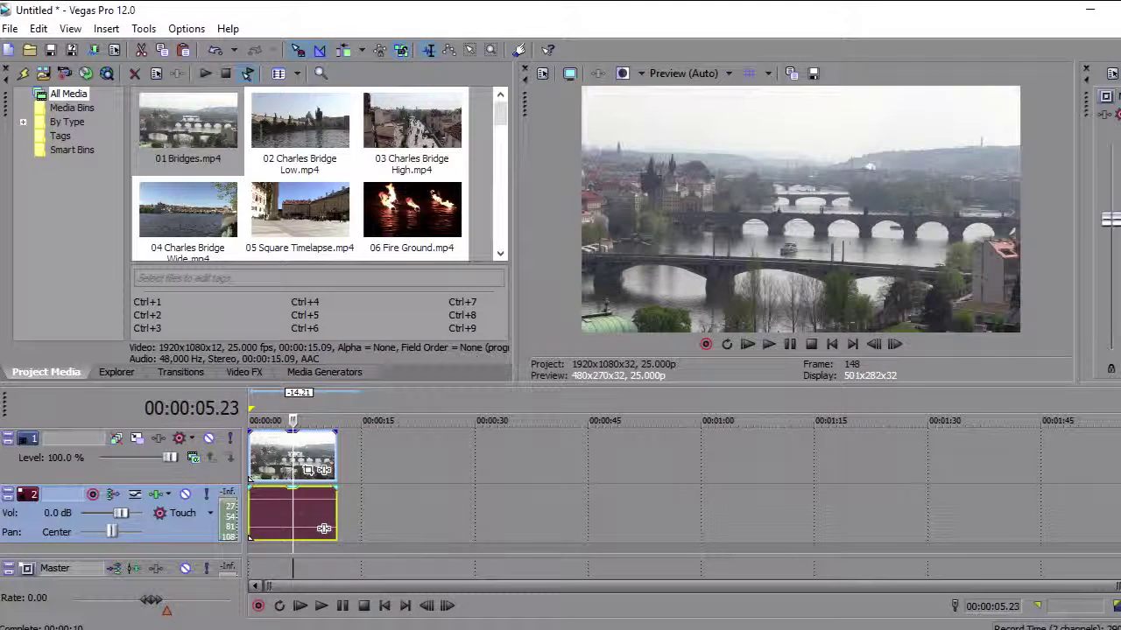
pyautogui.press('Delete')
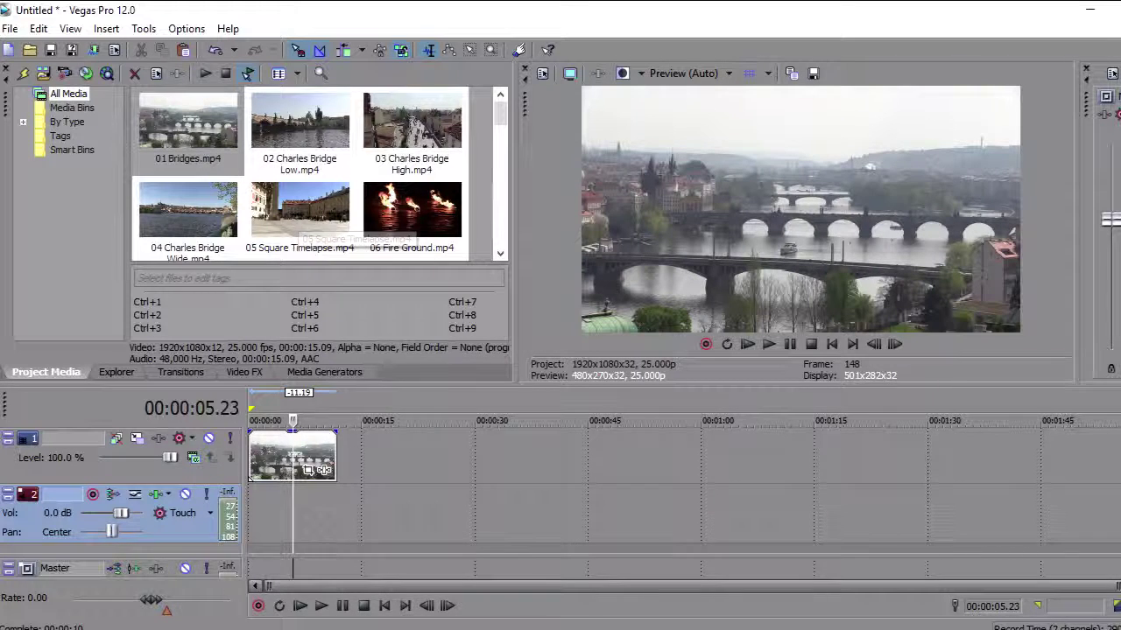
# - Add the clips from 02 Charles Bridge Low through 22 Castle Night in order after 01 Bridges on the timeline
pyautogui.hotkey('ctrl', 'a')
pyautogui.moveTo(300, 122); pyautogui.dragTo(462, 529)
pyautogui.moveTo(412, 122); pyautogui.dragTo(678, 529)
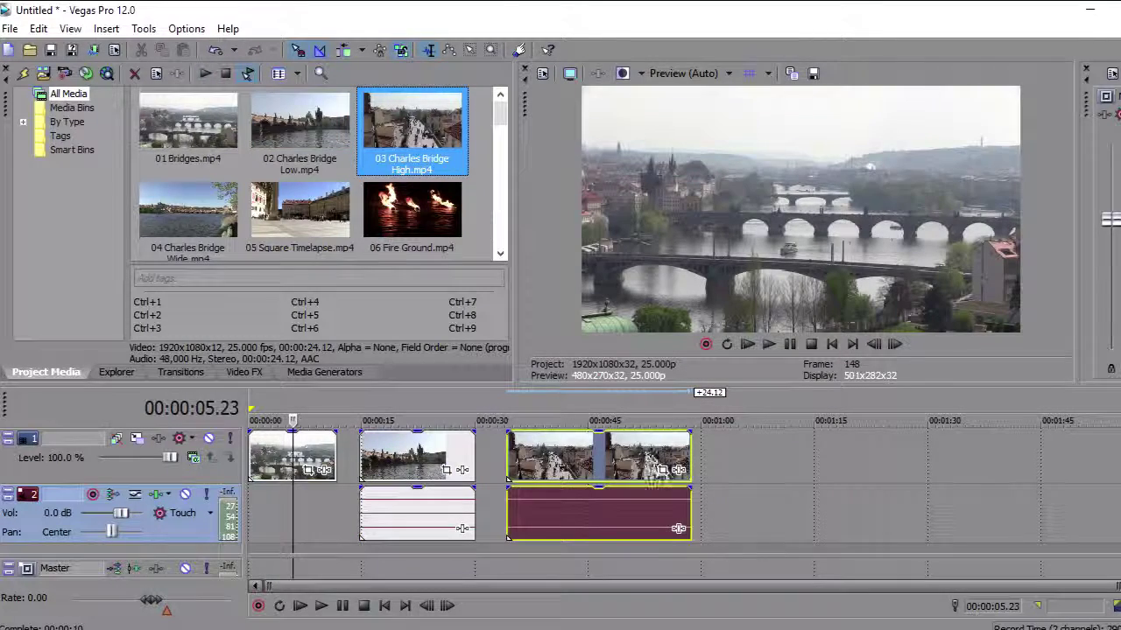
pyautogui.click(188, 210)
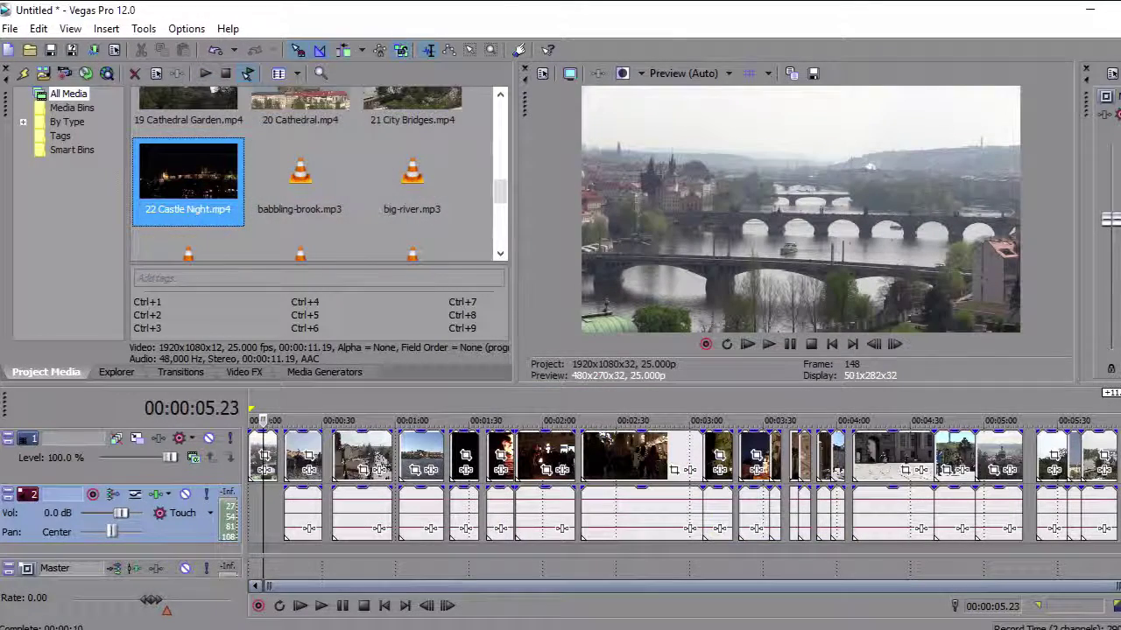
# - Return the playhead to the project start and enlarge the timeline area to make room for more tracks
pyautogui.click(385, 605)
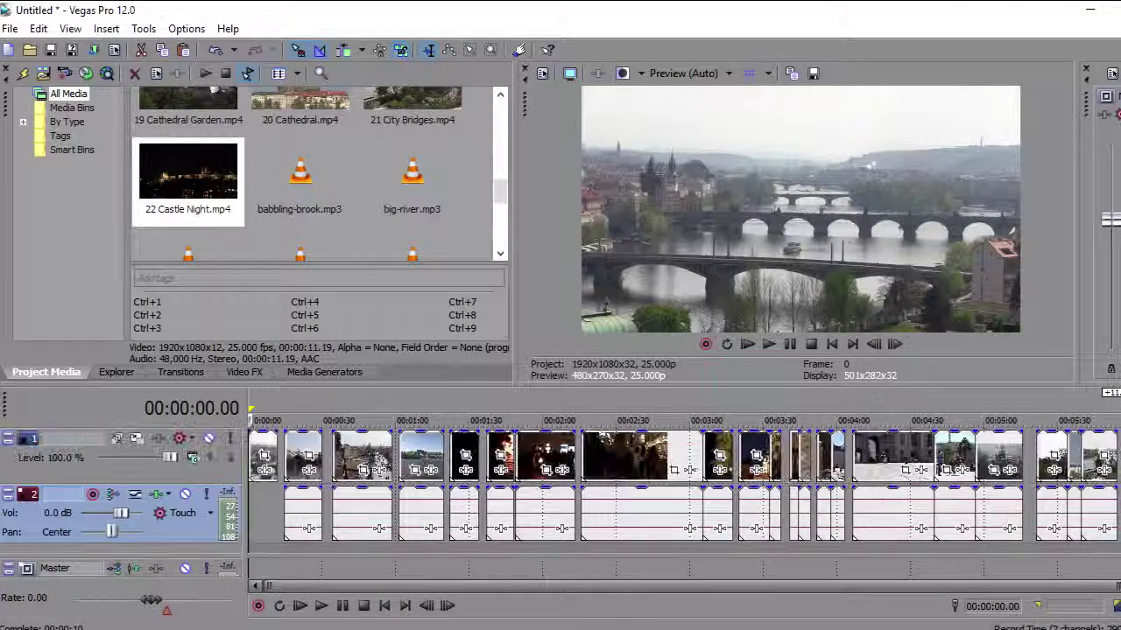
pyautogui.moveTo(560, 387); pyautogui.dragTo(561, 285)
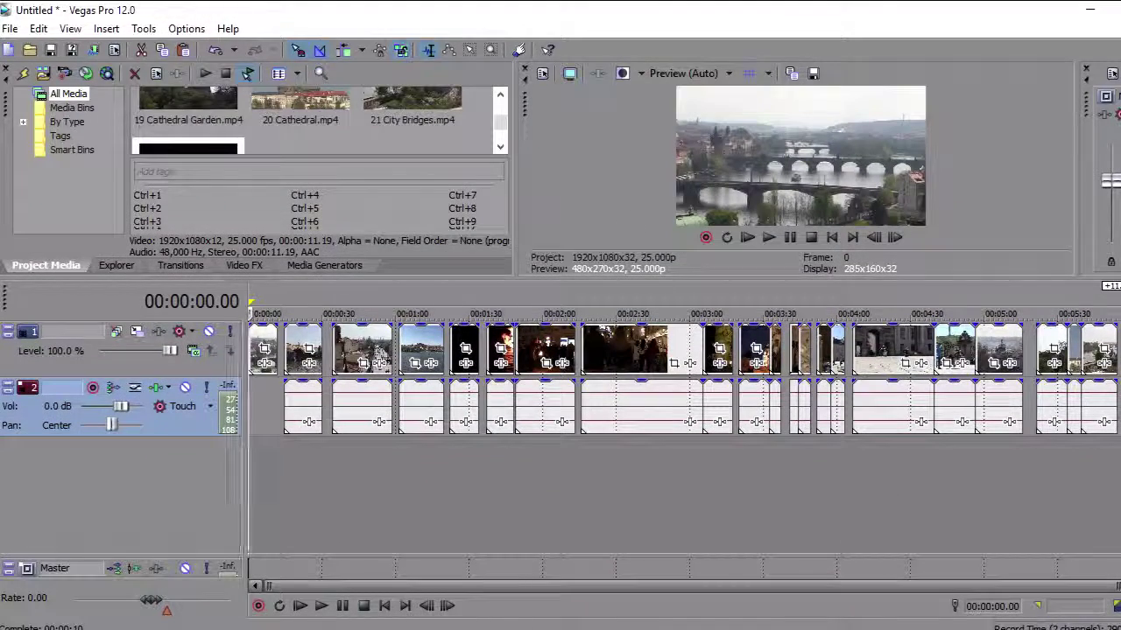
# - Insert an empty audio track below the existing tracks and delete it again
pyautogui.rightClick(286, 486)
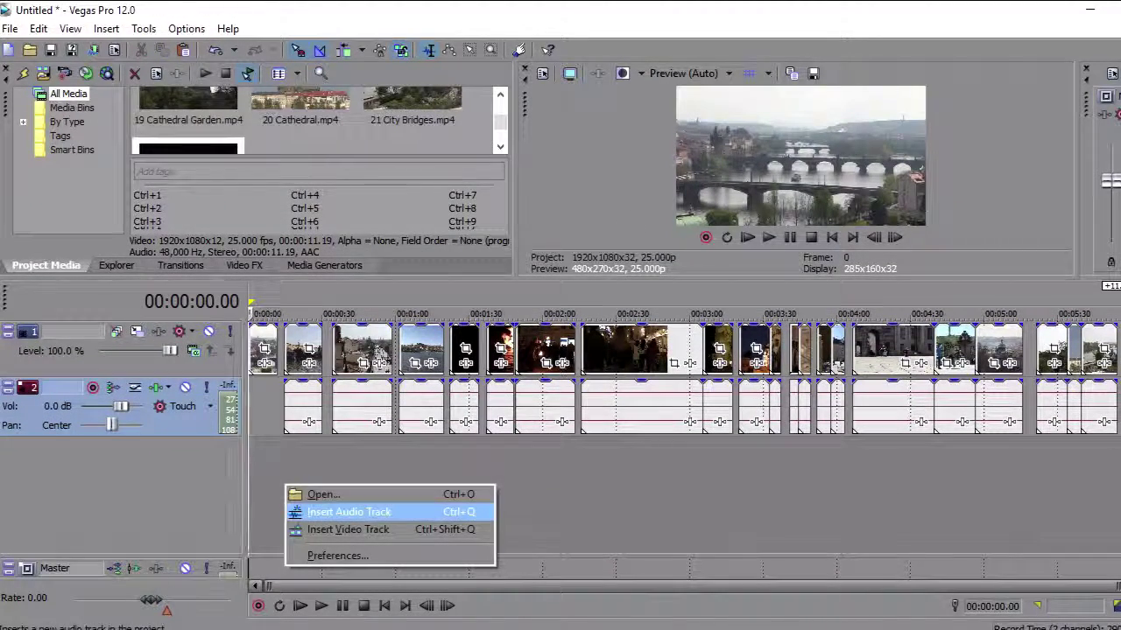
pyautogui.click(341, 512)
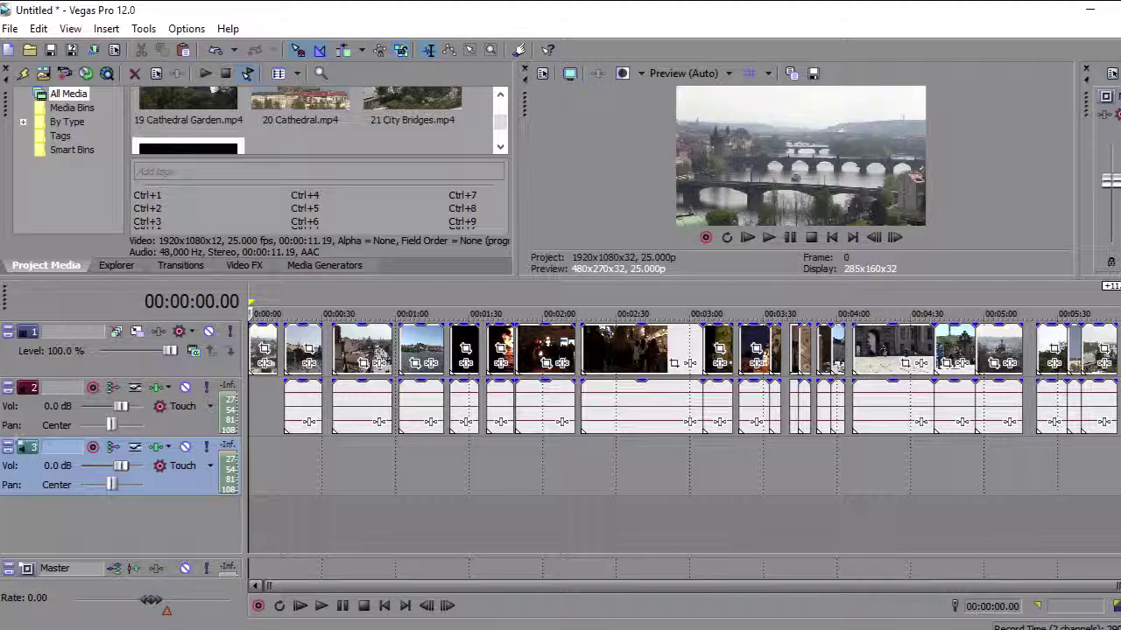
pyautogui.press('Delete')
# - Insert an empty video track and move it below the video track that holds the clips
pyautogui.rightClick(299, 502)
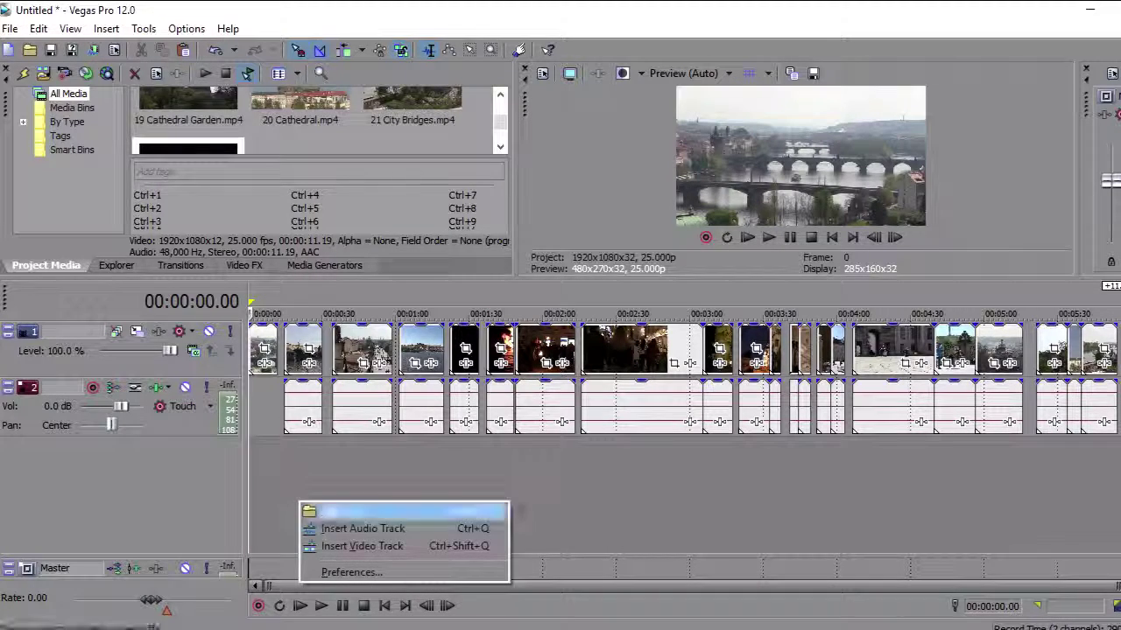
pyautogui.click(361, 545)
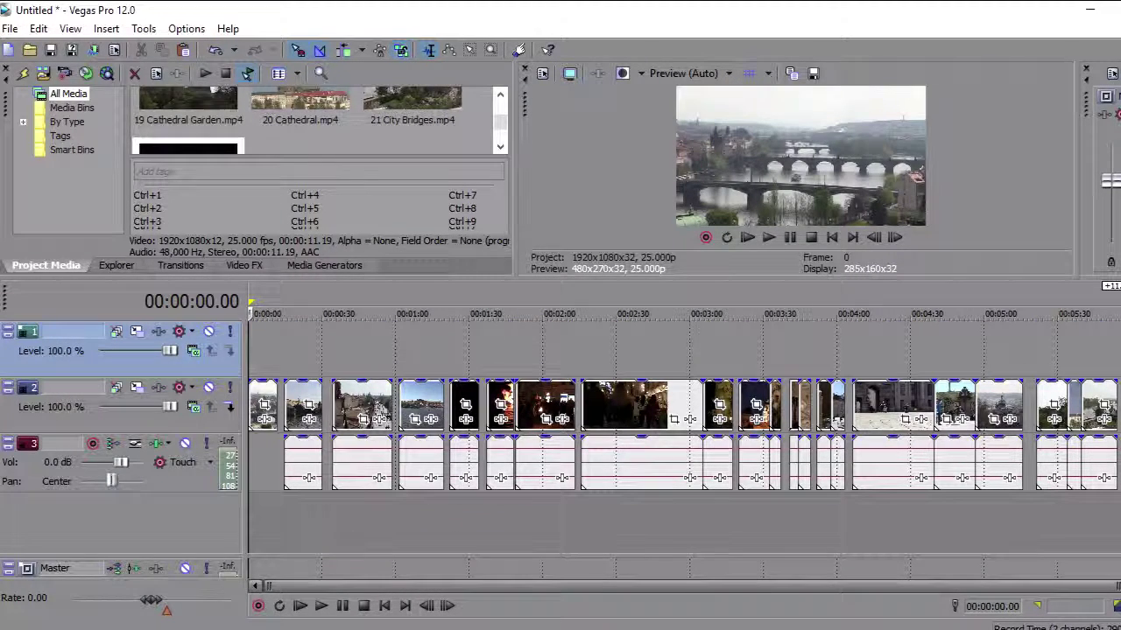
pyautogui.moveTo(53, 364); pyautogui.dragTo(53, 436)
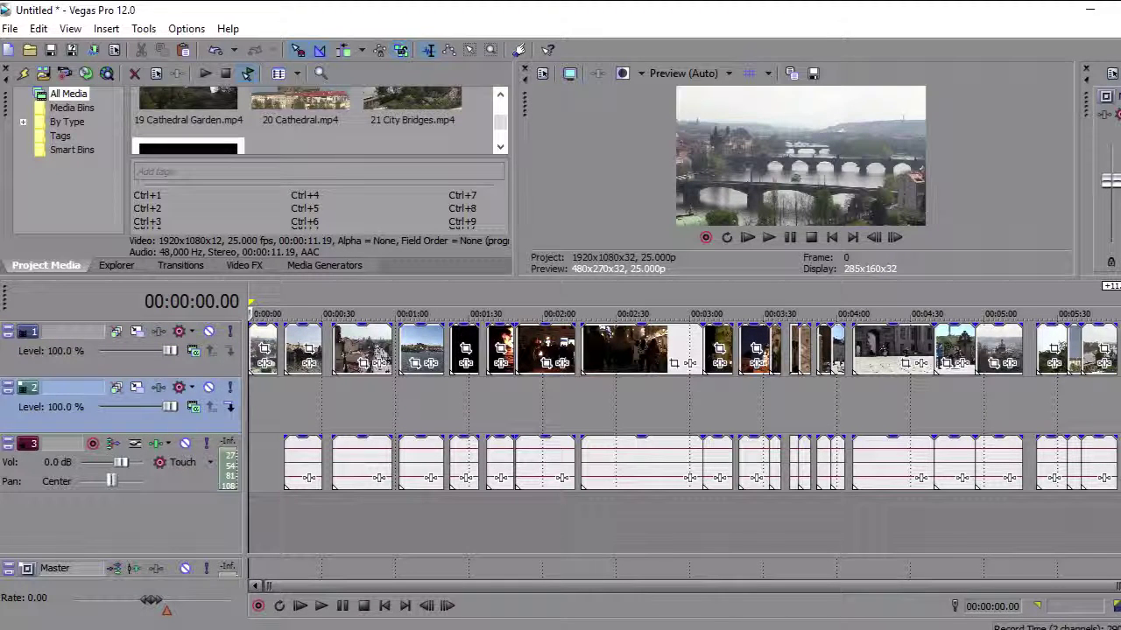
# - Move the audio track above the empty video track and delete the empty video track
pyautogui.click(175, 482)
pyautogui.moveTo(175, 482); pyautogui.dragTo(175, 384)
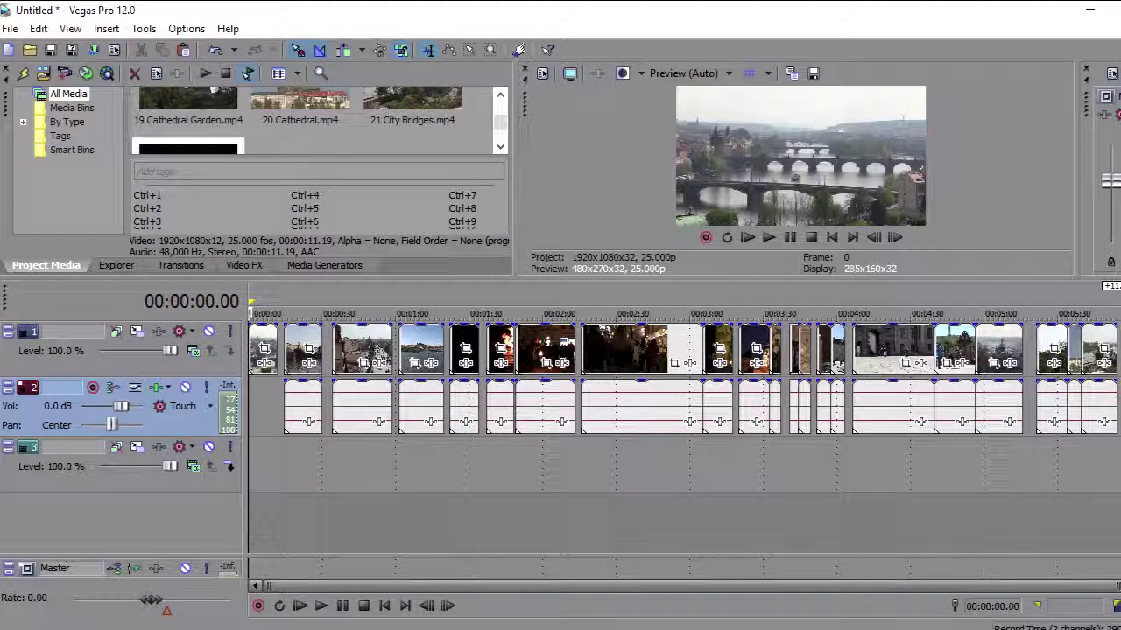
pyautogui.click(175, 481)
pyautogui.press('Delete')
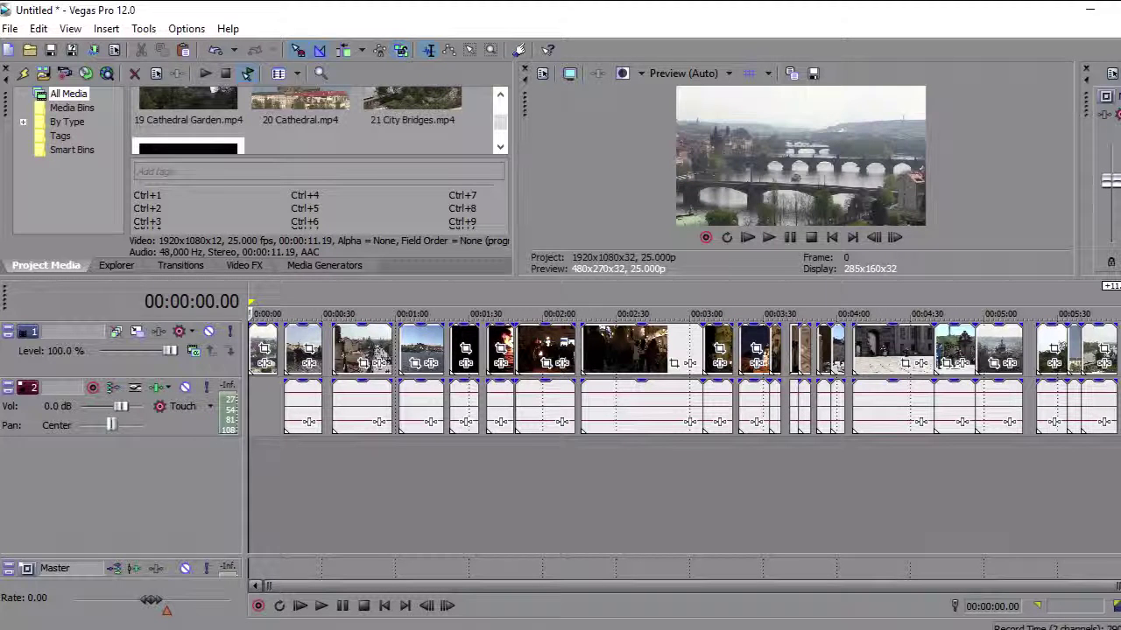
# - Delete the audio track containing the clips' sound, keeping only the video track
pyautogui.click(178, 425)
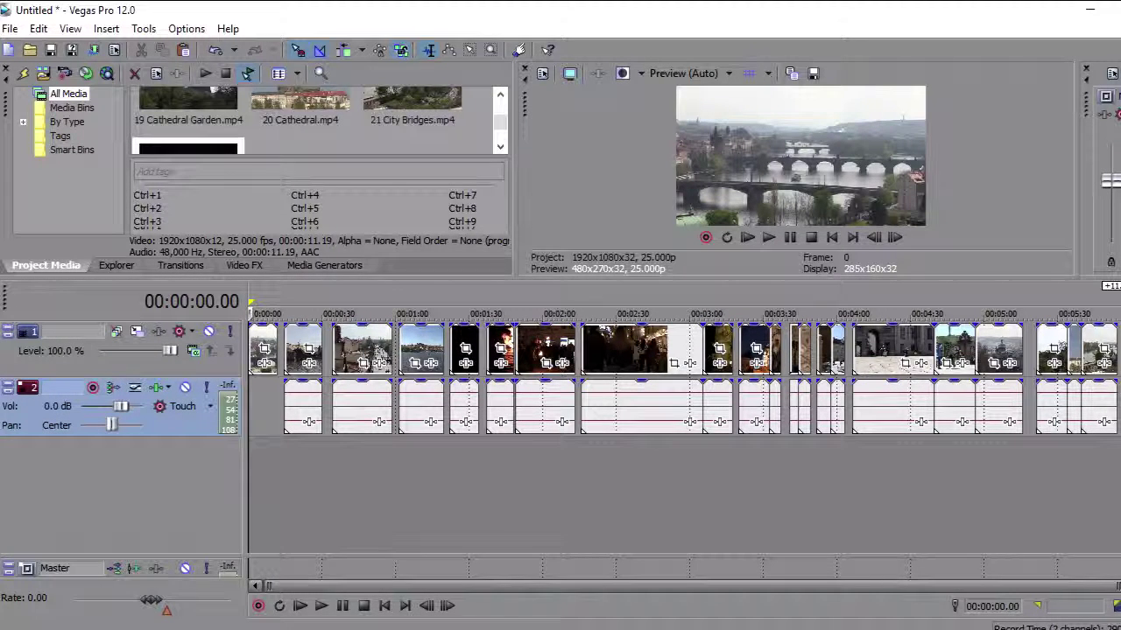
pyautogui.press('Delete')
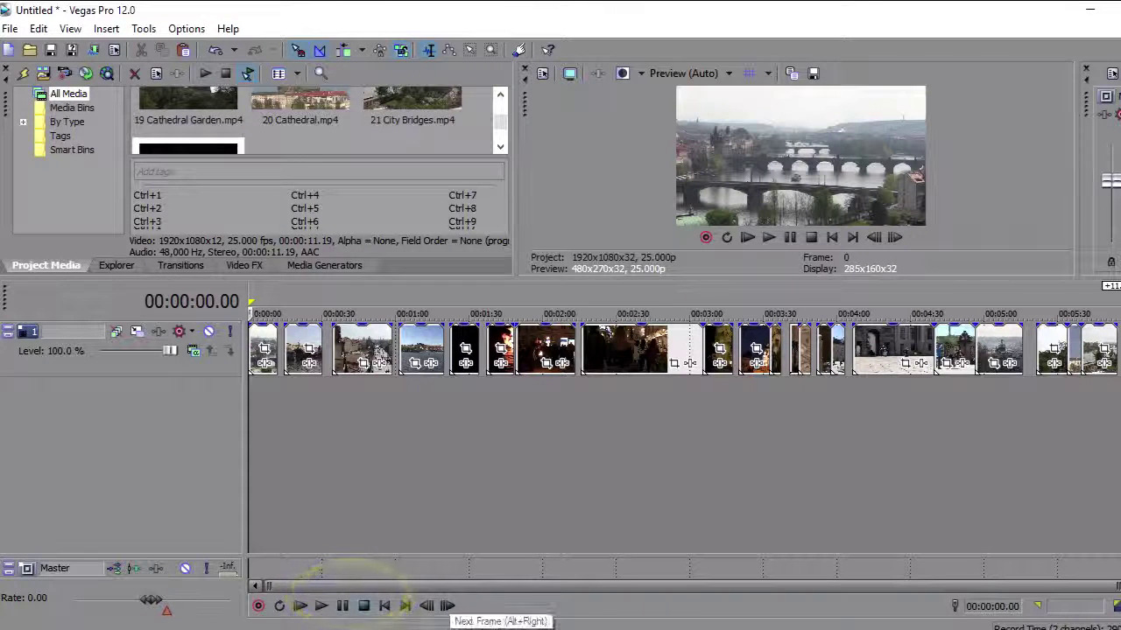
# - Play the project from the start and enlarge the video preview by giving the area above the timeline more height
pyautogui.click(321, 605)
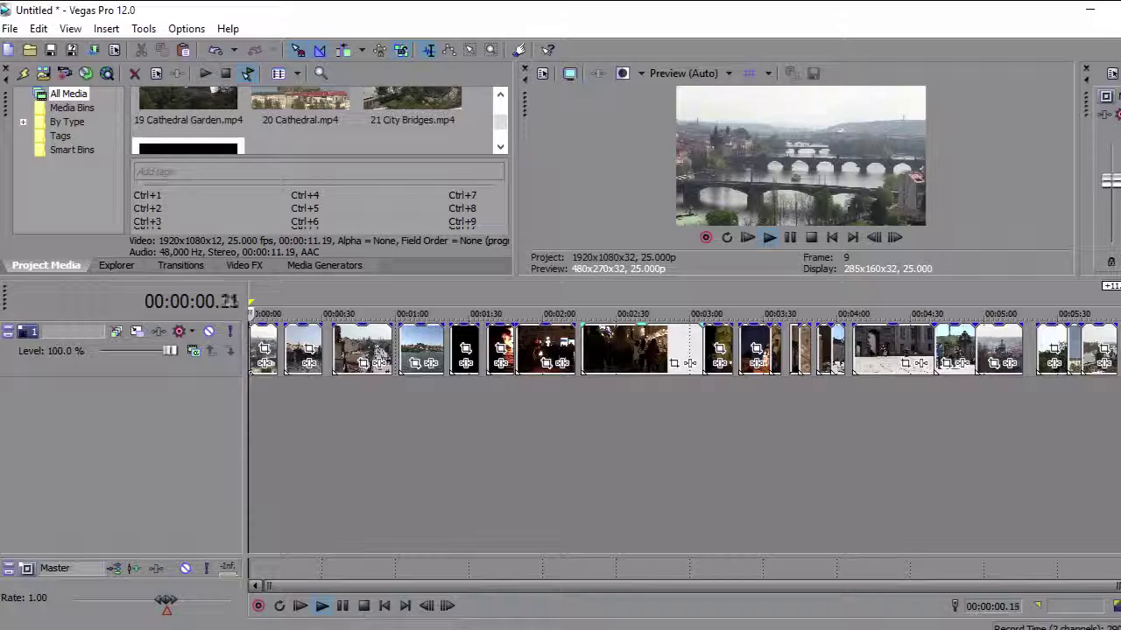
pyautogui.moveTo(491, 280); pyautogui.dragTo(490, 415)
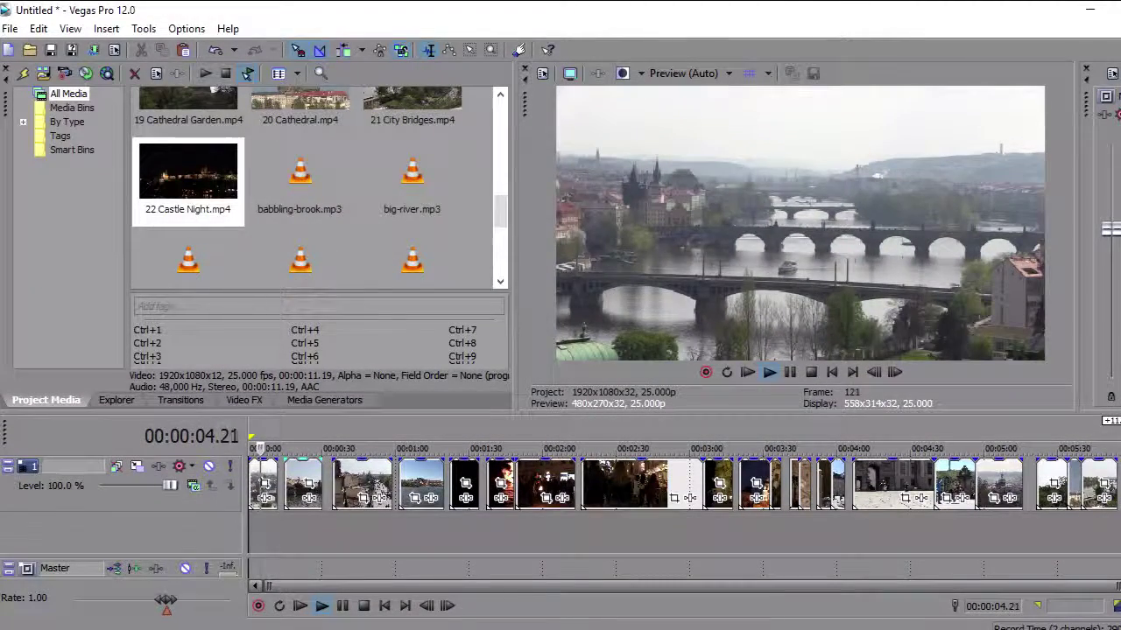
# - Jump playback to successive clips along the timeline up to about 2:35 and stop playback
pyautogui.click(302, 448)
pyautogui.click(360, 448)
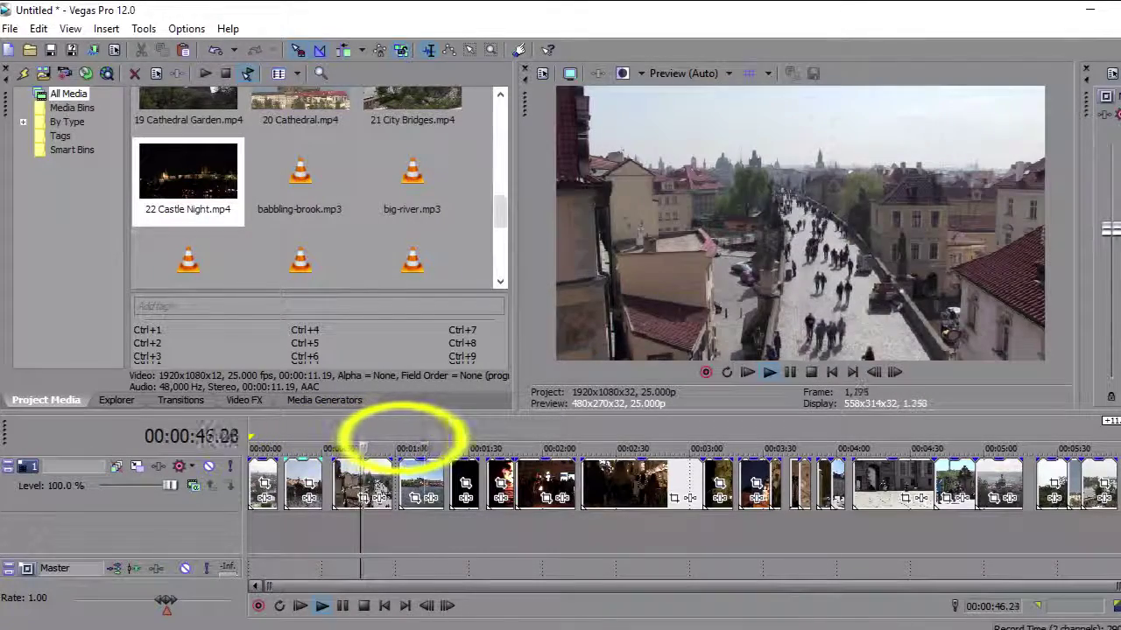
pyautogui.click(421, 438)
pyautogui.click(460, 448)
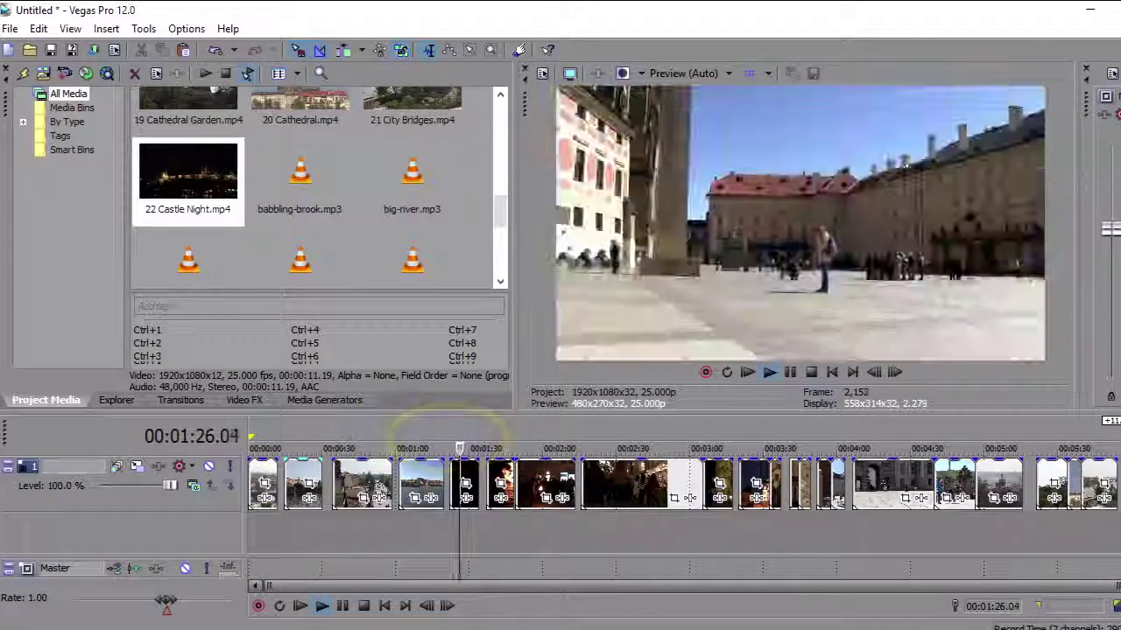
pyautogui.click(546, 448)
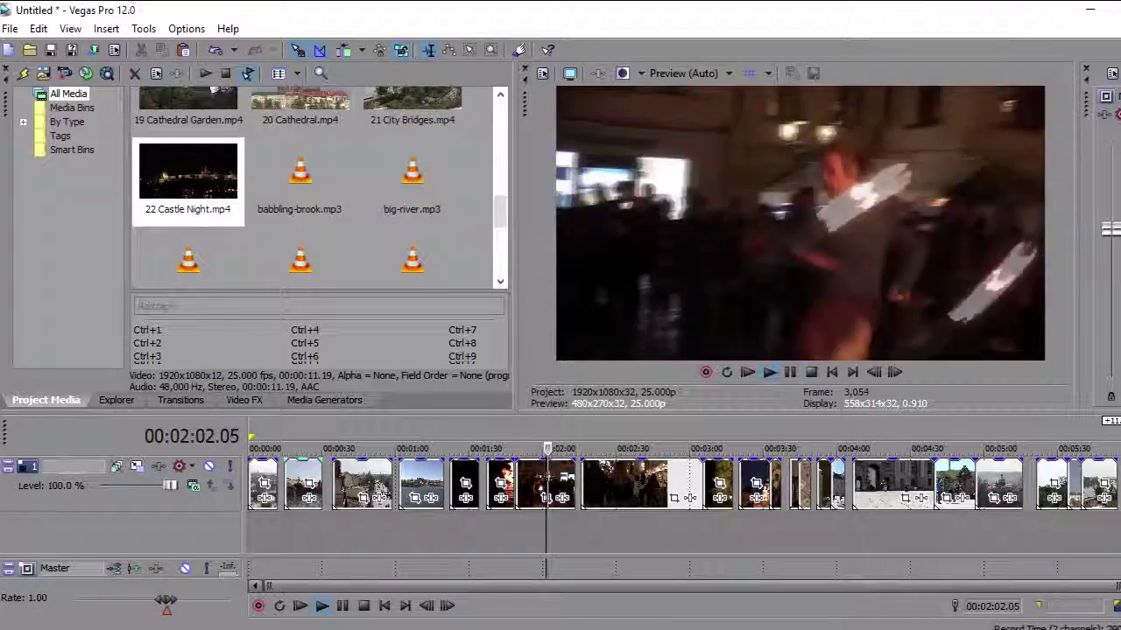
pyautogui.click(629, 448)
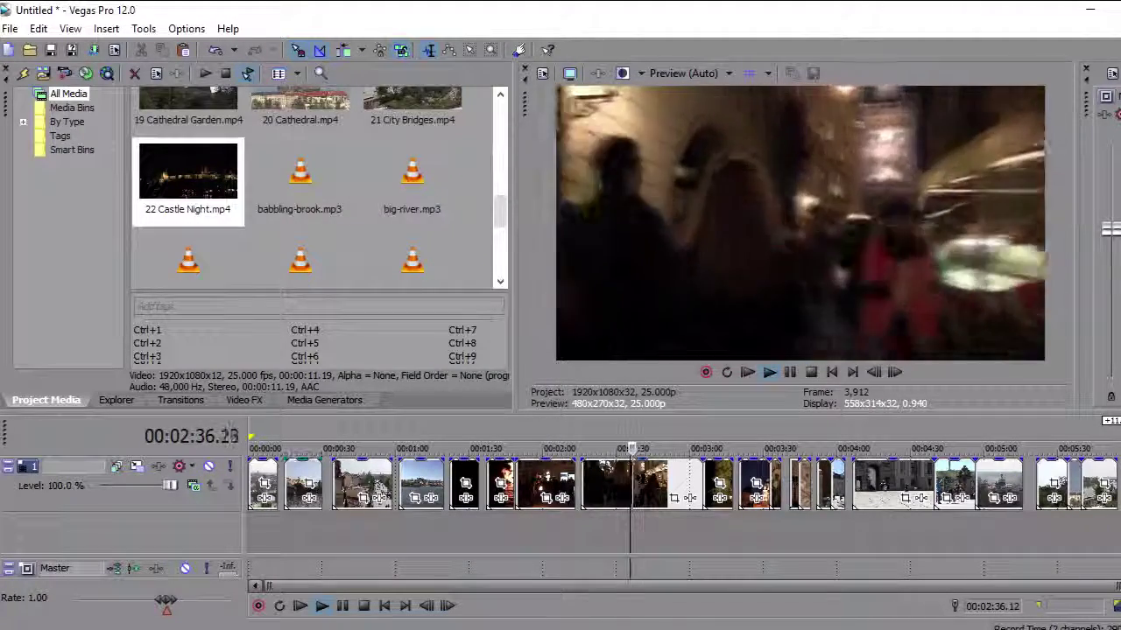
pyautogui.press('space')
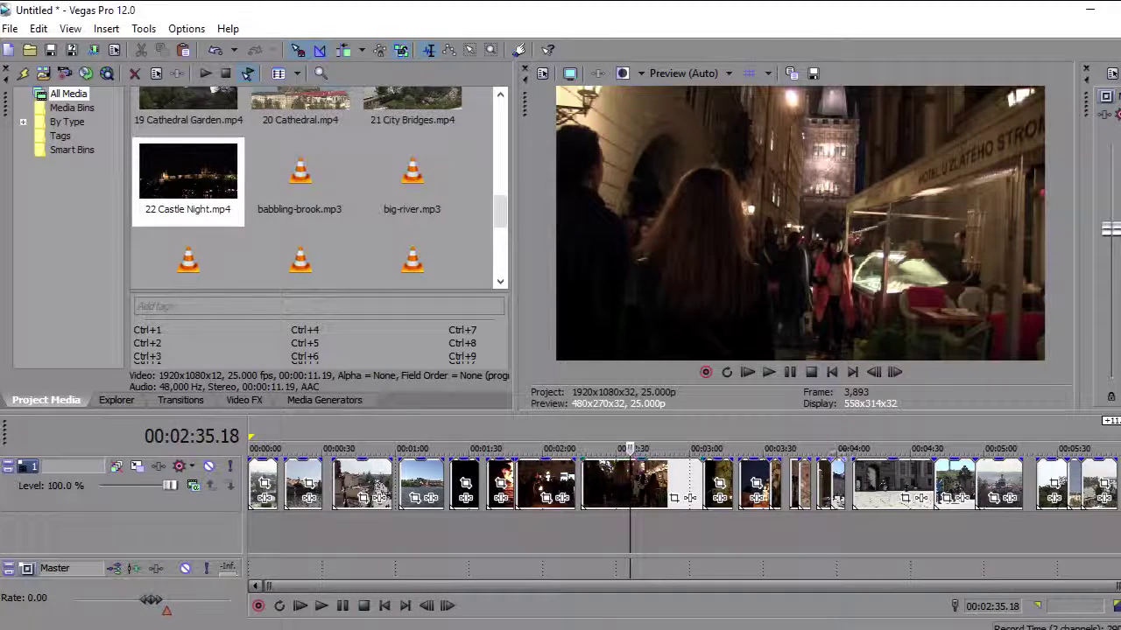
# - Play the third clip, the crowded bridge shot, briefly from its first frame and stop
pyautogui.scroll(2, 753, 508)
pyautogui.moveTo(628, 586); pyautogui.dragTo(443, 586)
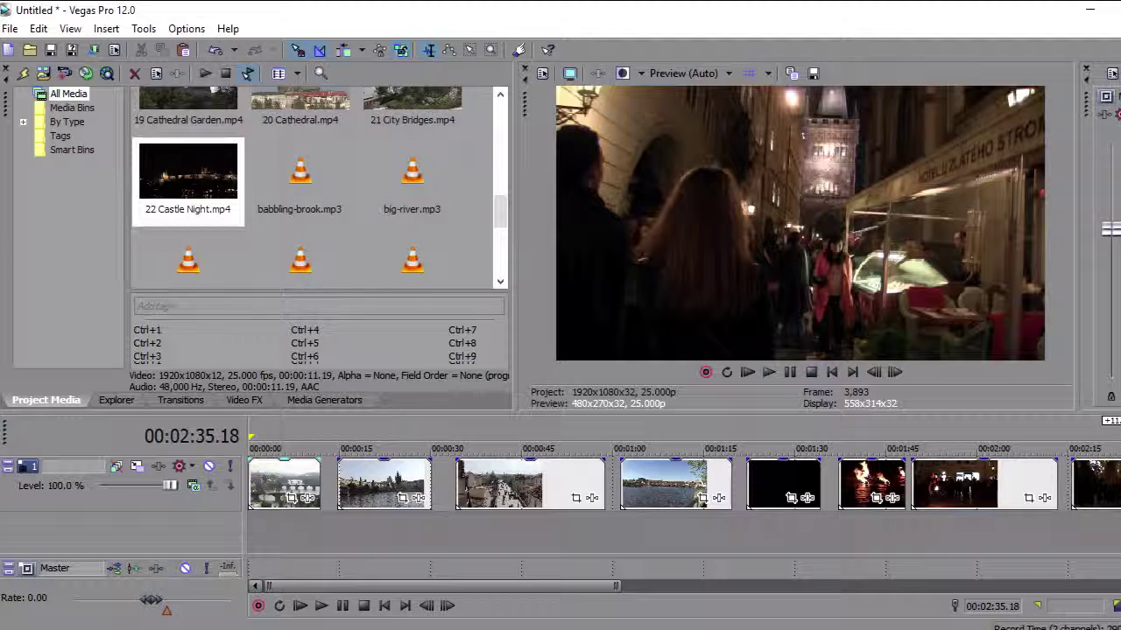
pyautogui.click(514, 490)
pyautogui.scroll(5, 514, 490)
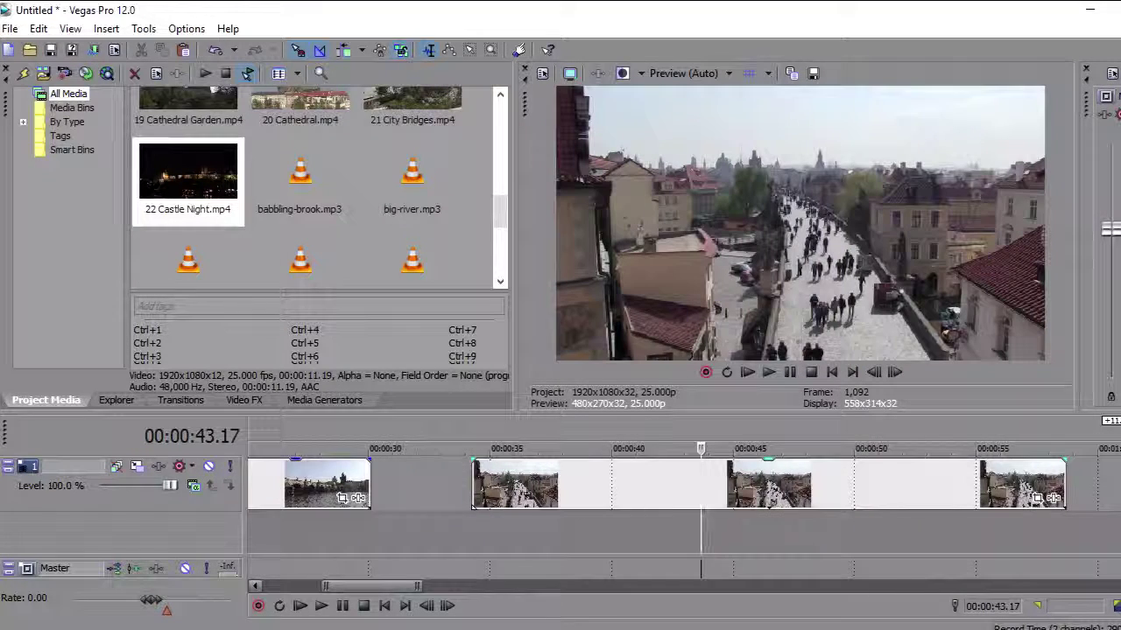
pyautogui.press('Down')
pyautogui.hotkey('ctrl', 'alt', 'Left')
pyautogui.press('space')
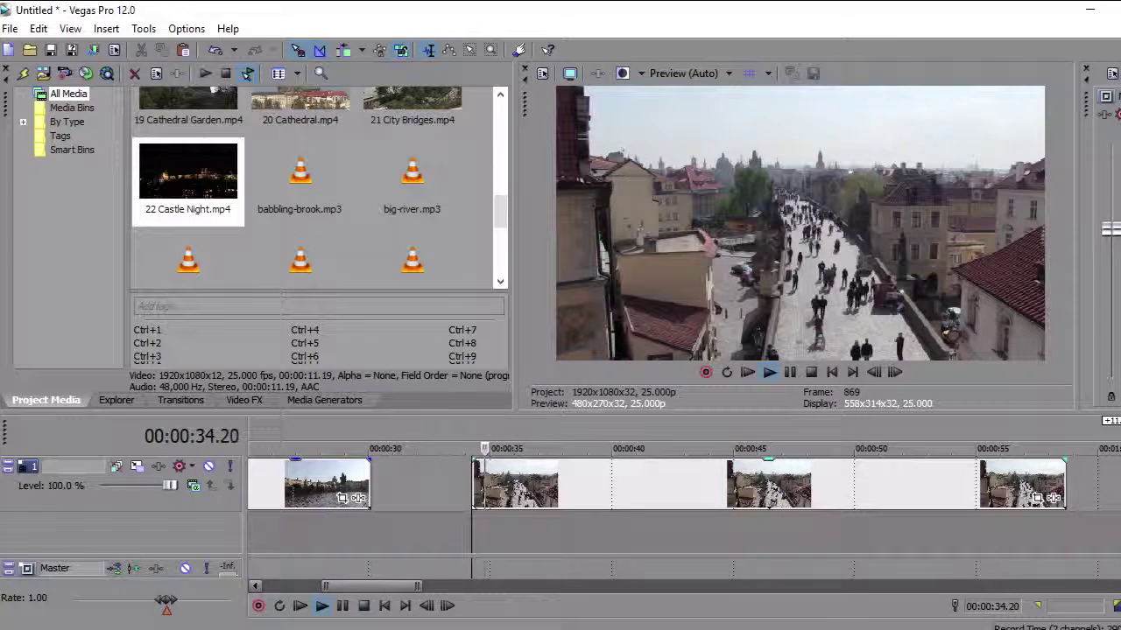
pyautogui.press('space')
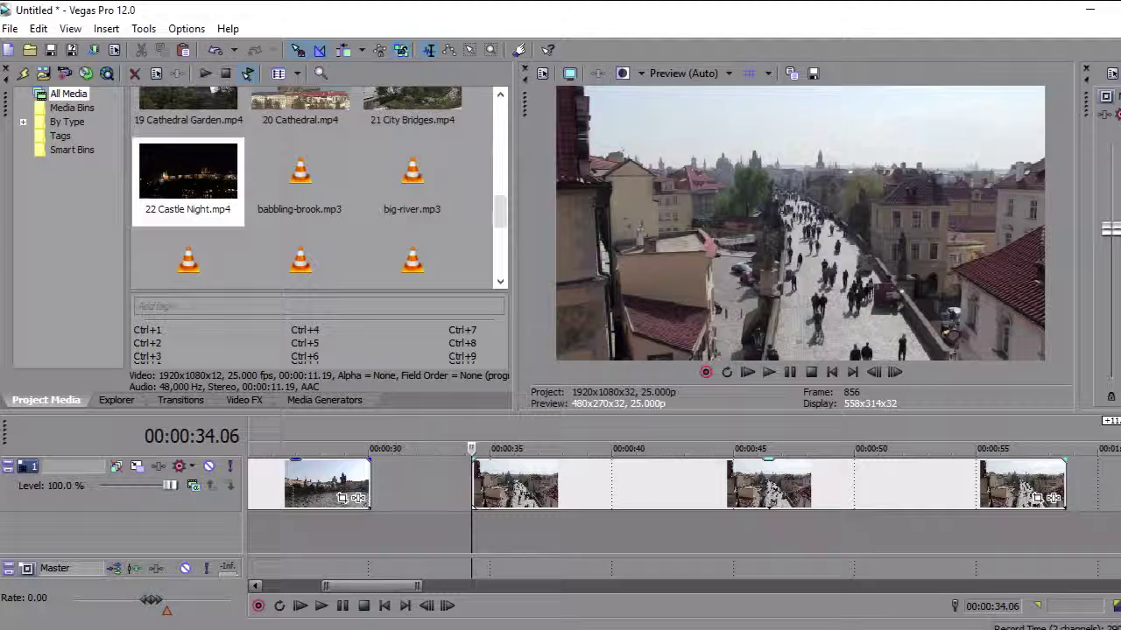
# - Extend the third clip's start earlier by 2.07, and trim it back to its original start point
pyautogui.click(475, 482)
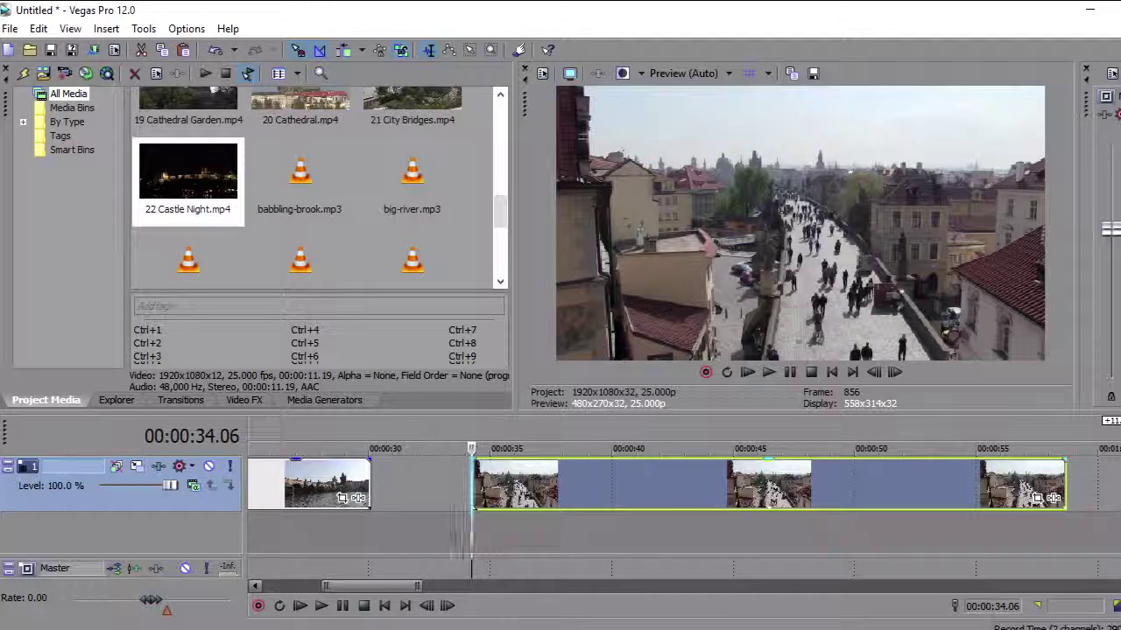
pyautogui.moveTo(475, 506); pyautogui.dragTo(417, 506)
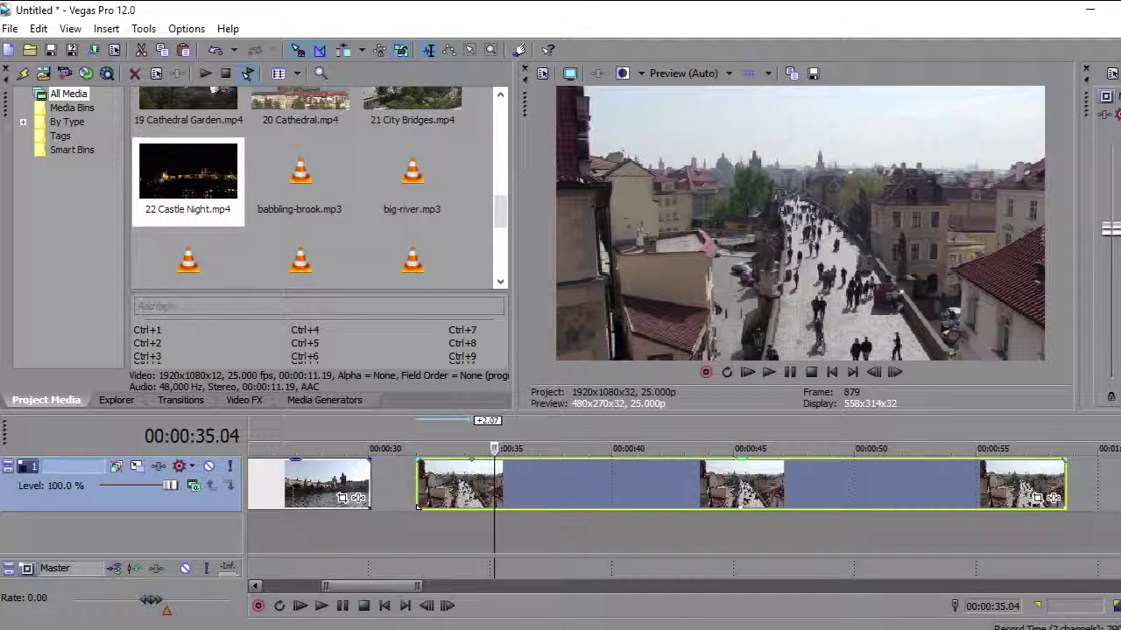
pyautogui.moveTo(418, 506); pyautogui.dragTo(472, 506)
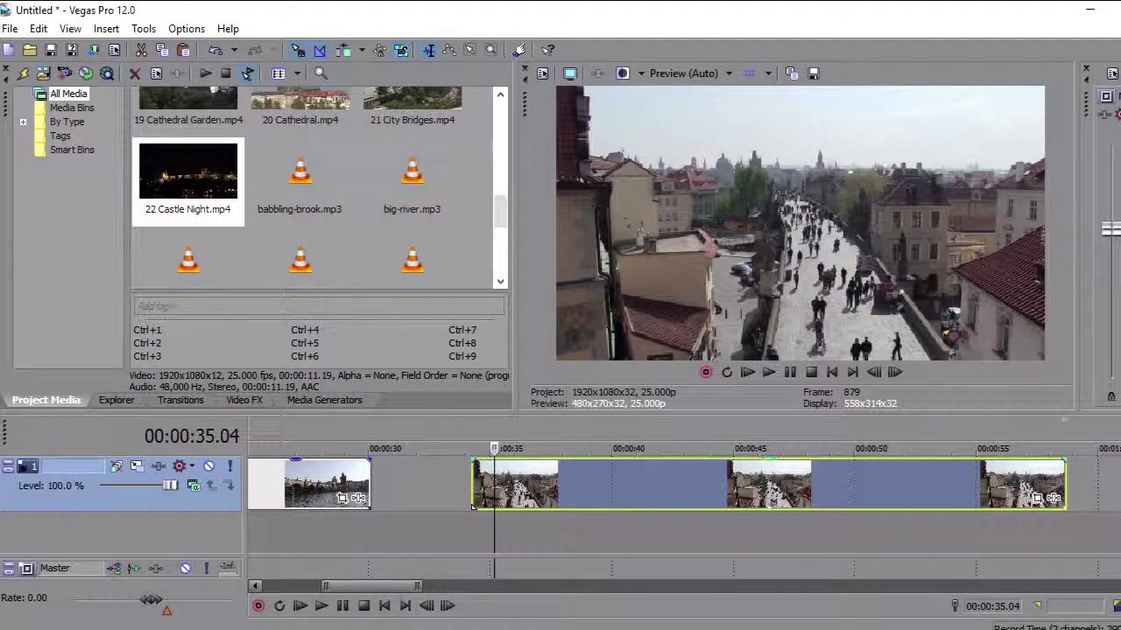
# - Shift the fourth clip, the river view, and all clips after it later so it starts at about 1:52
pyautogui.scroll(-1, 683, 486)
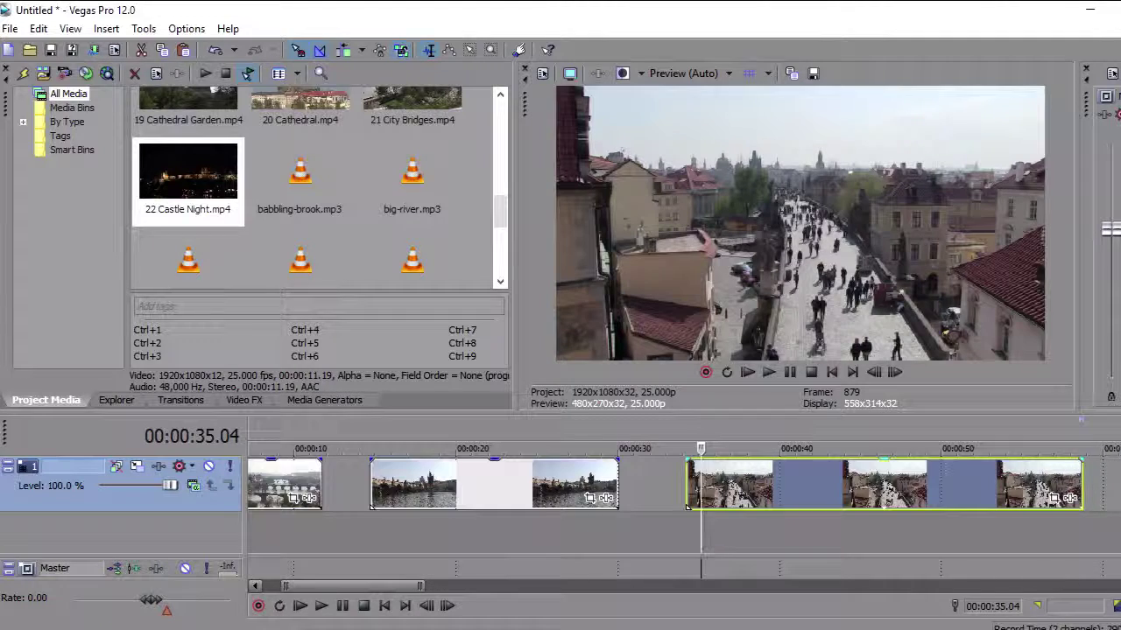
pyautogui.scroll(-2, 688, 506)
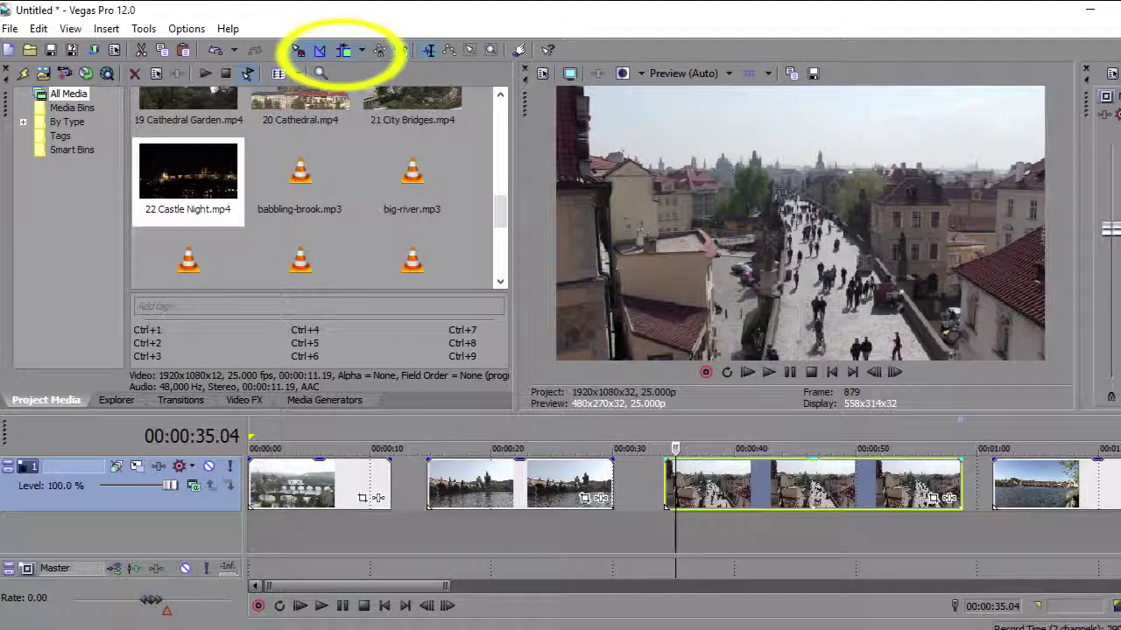
pyautogui.moveTo(1010, 486); pyautogui.dragTo(1120, 486)
pyautogui.scroll(-3, 683, 485)
pyautogui.moveTo(573, 506); pyautogui.dragTo(702, 506)
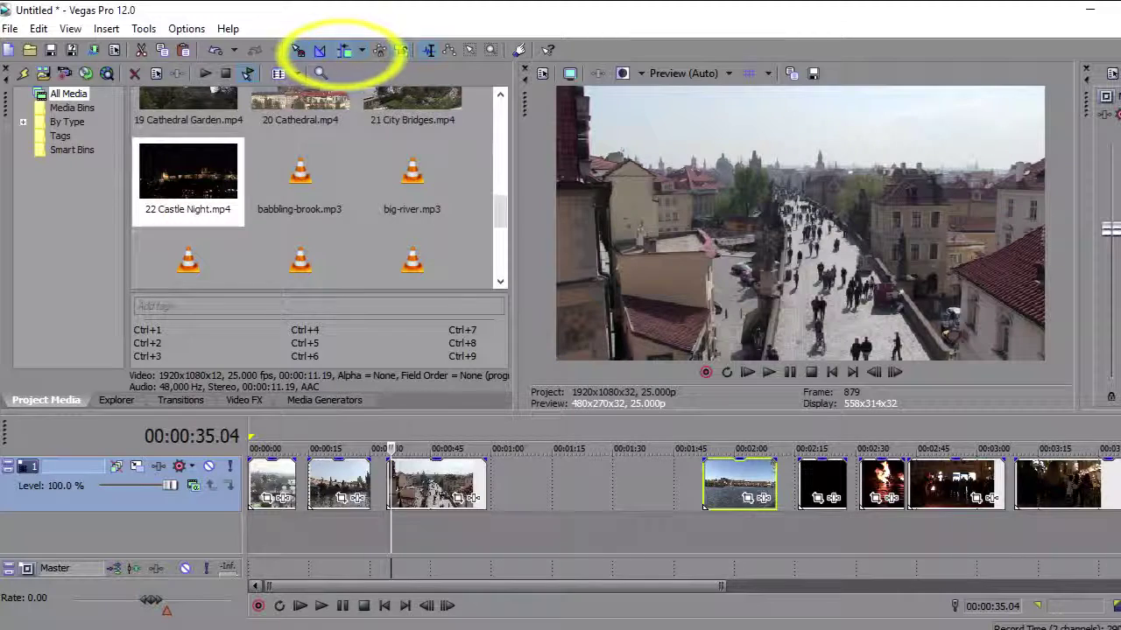
# - Time-stretch the third clip's end by about 36 seconds into the gap and play the slowed footage
pyautogui.click(391, 499)
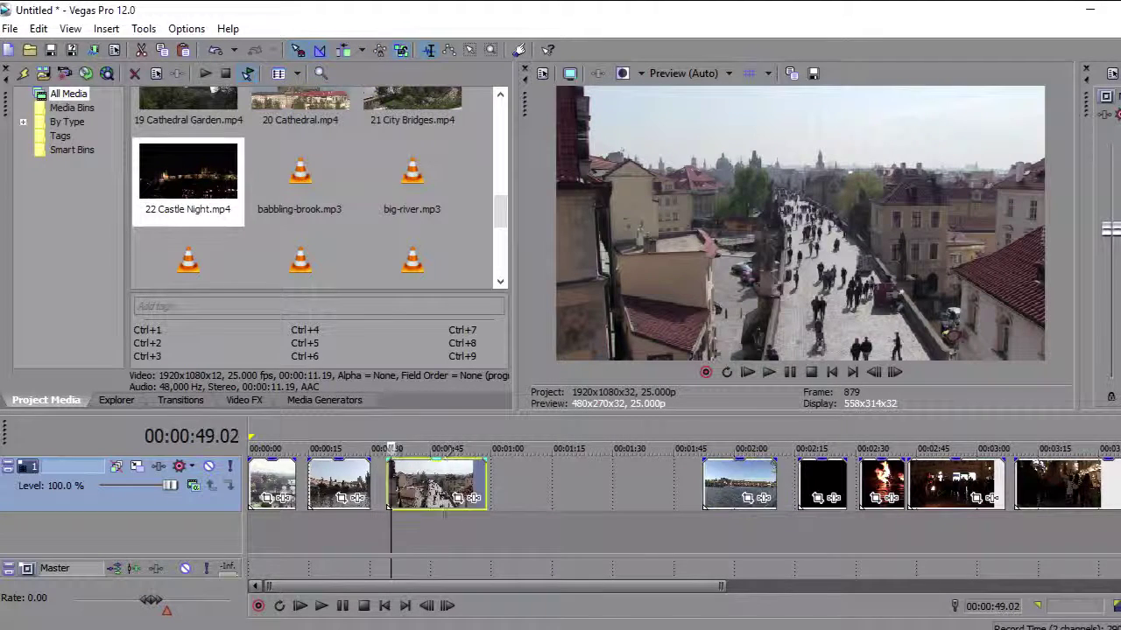
pyautogui.scroll(4, 446, 508)
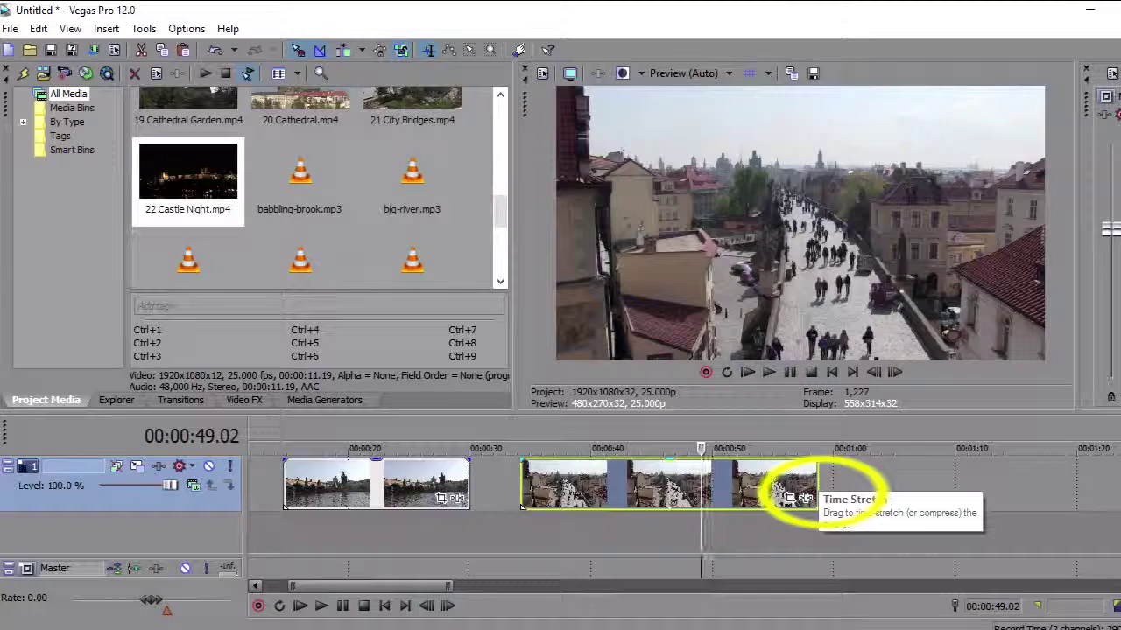
pyautogui.moveTo(814, 499); pyautogui.dragTo(1118, 499)
pyautogui.press('space')
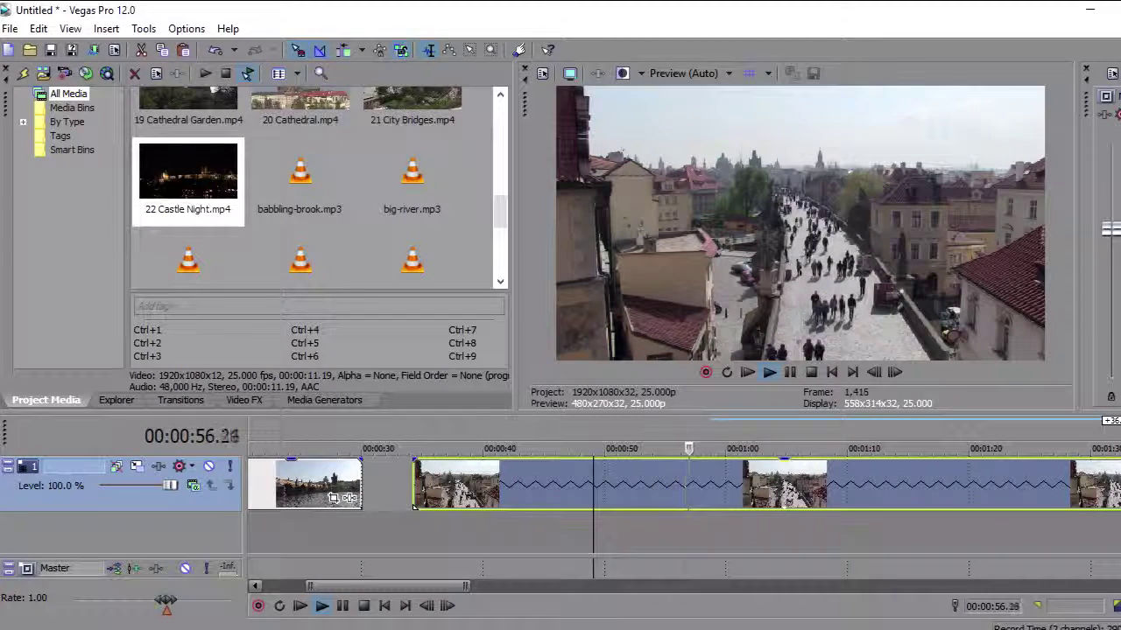
pyautogui.press('space')
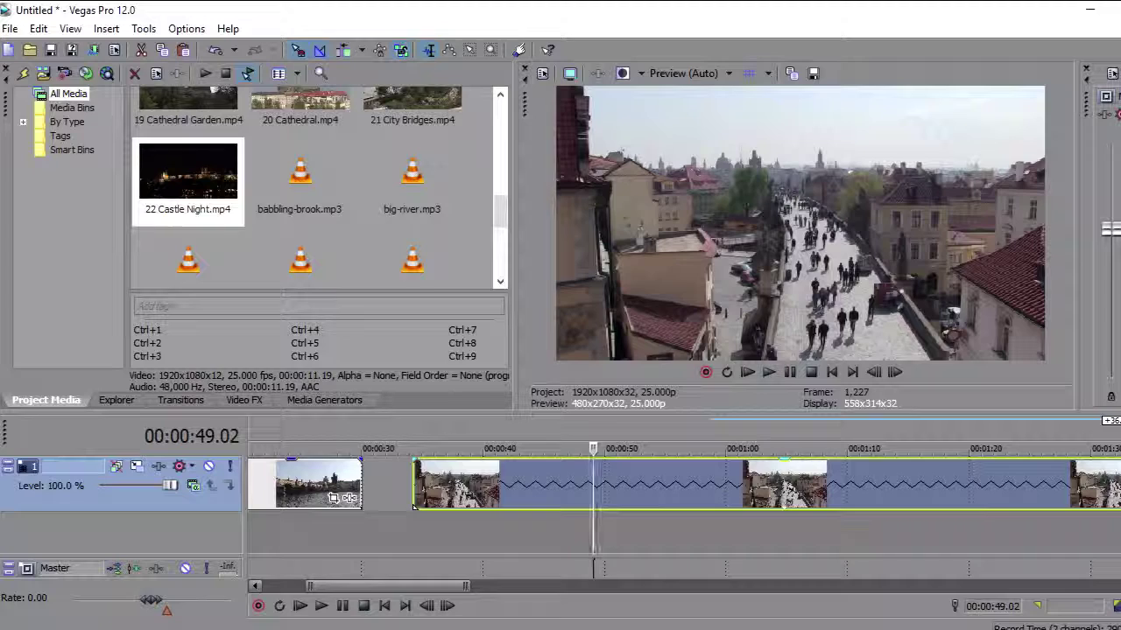
# - Compress the third clip in time by 55.01, play the fast motion, and stretch its end back out by 12.17
pyautogui.moveTo(1120, 484); pyautogui.dragTo(488, 484)
pyautogui.click(417, 506)
pyautogui.press('space')
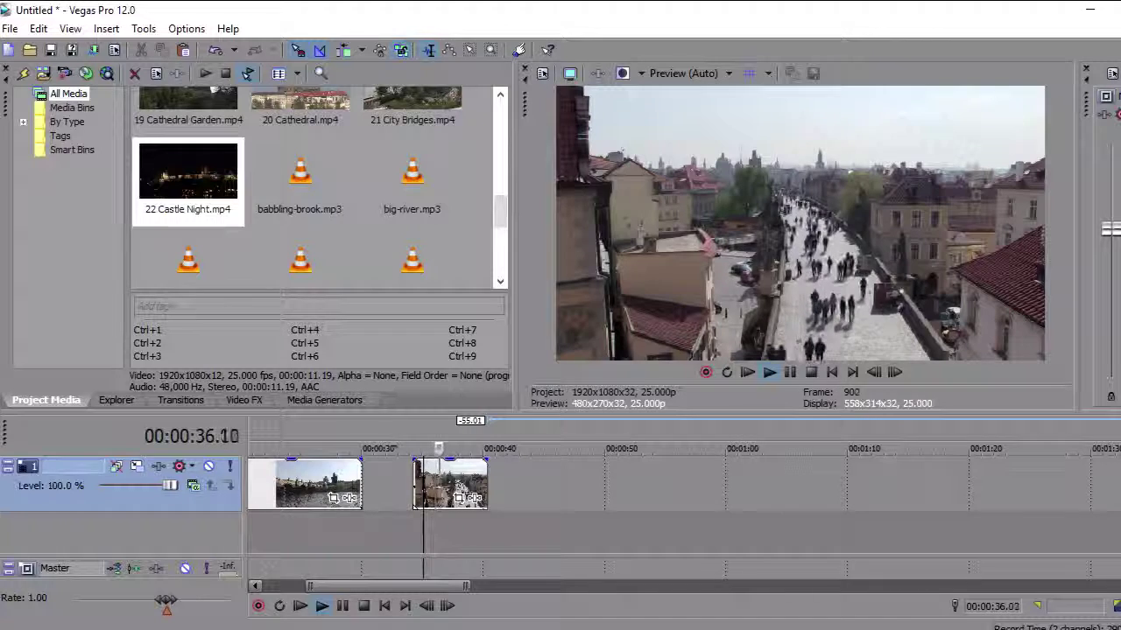
pyautogui.press('space')
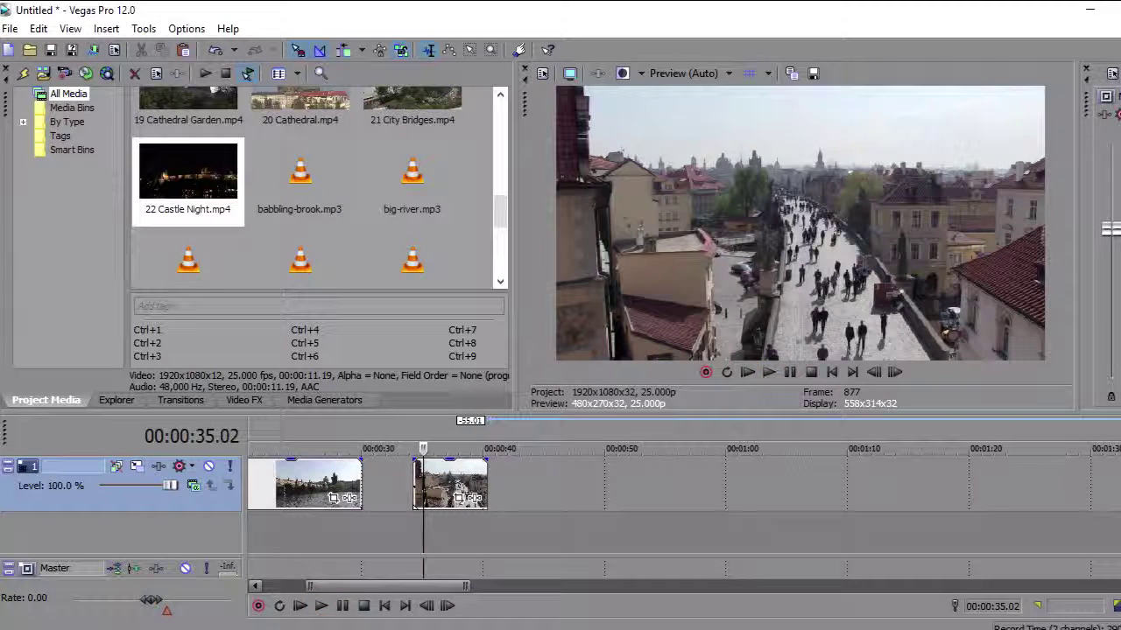
pyautogui.moveTo(486, 490); pyautogui.dragTo(641, 491)
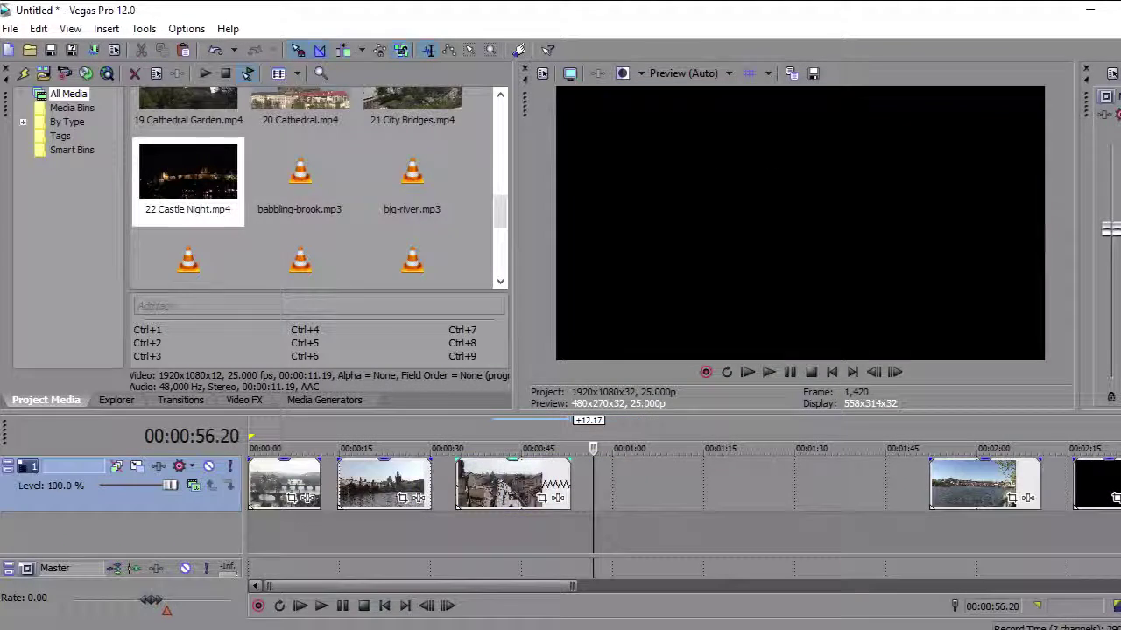
# - Overlap the second clip with the end of the first to create a crossfade of 3.05, and play the transition
pyautogui.click(292, 481)
pyautogui.scroll(4, 292, 481)
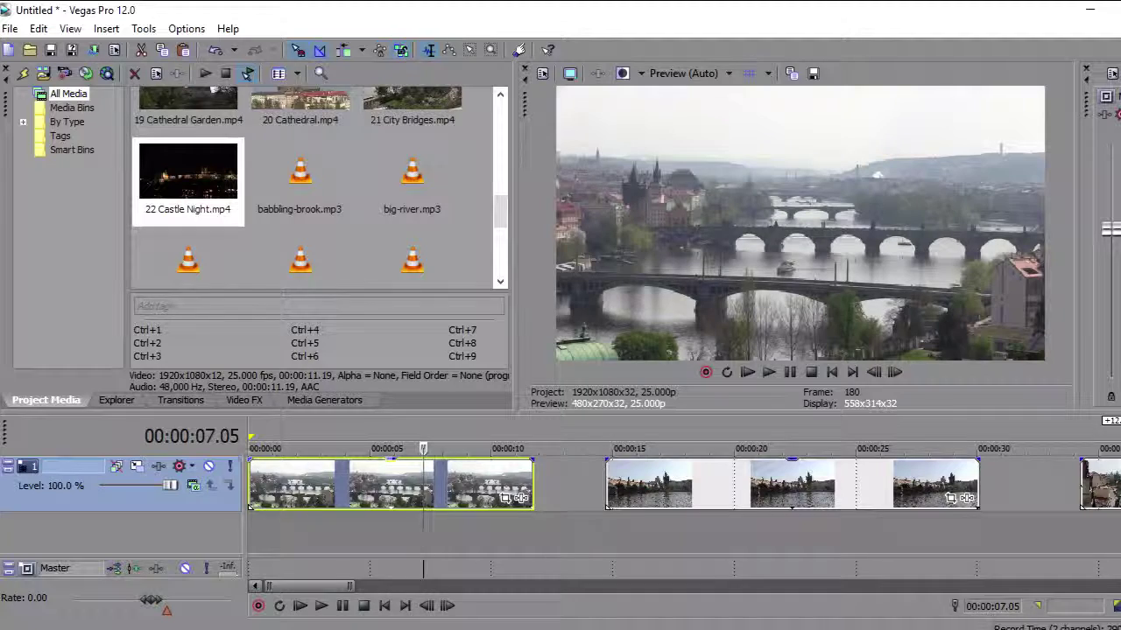
pyautogui.moveTo(695, 483); pyautogui.dragTo(590, 484)
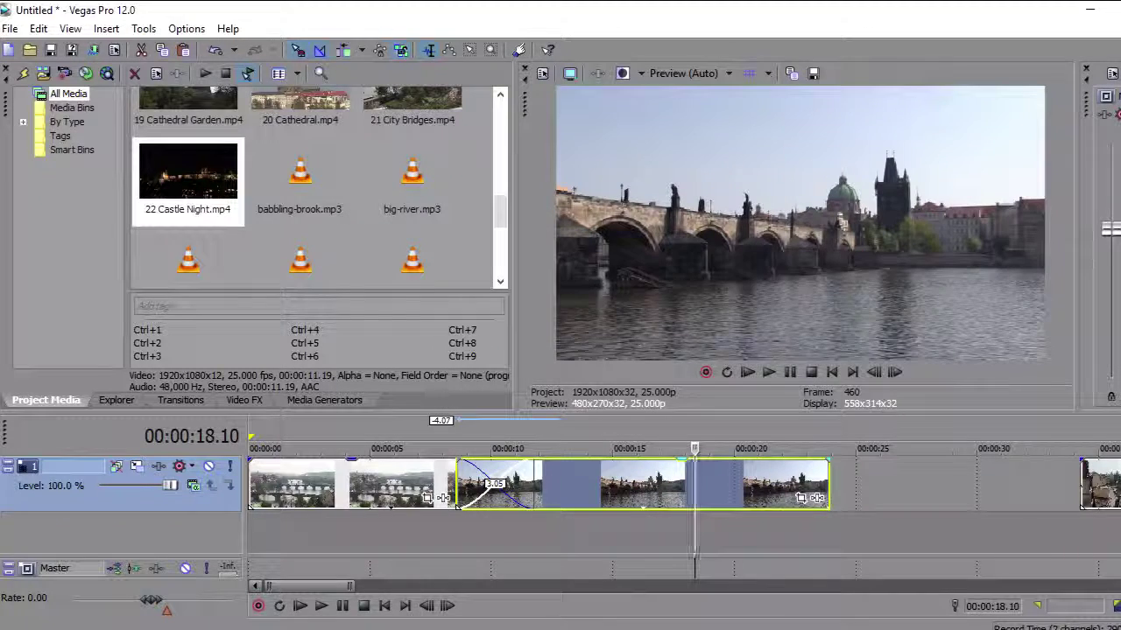
pyautogui.click(441, 448)
pyautogui.press('space')
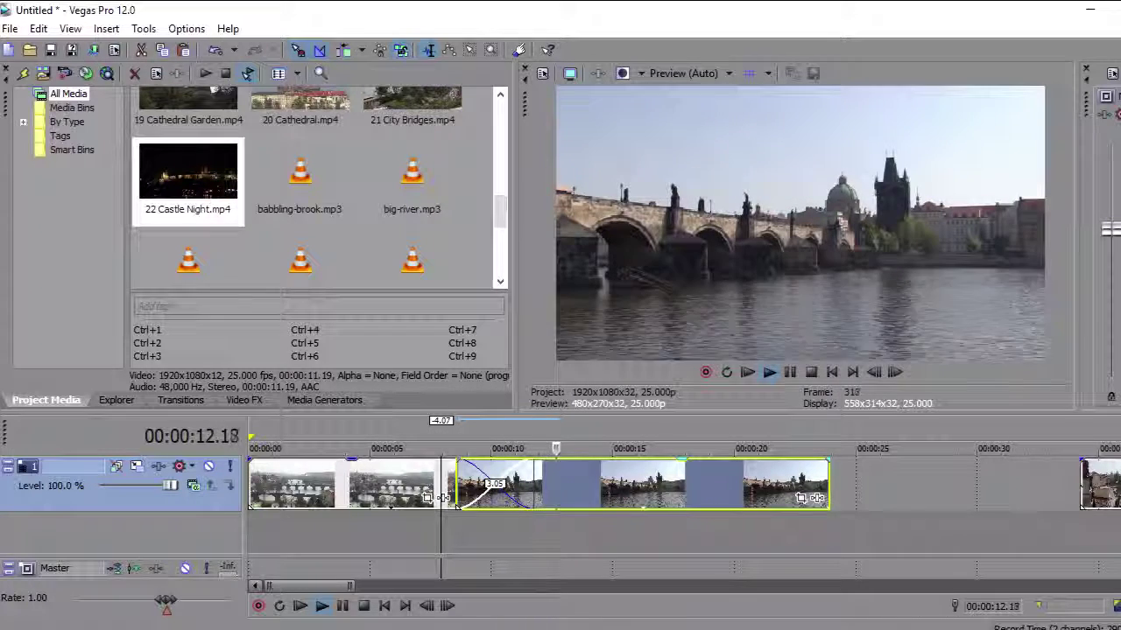
pyautogui.press('space')
# - Move the second clip later to shorten the crossfade with the first clip to 1.00, and play it
pyautogui.moveTo(456, 506); pyautogui.dragTo(512, 506)
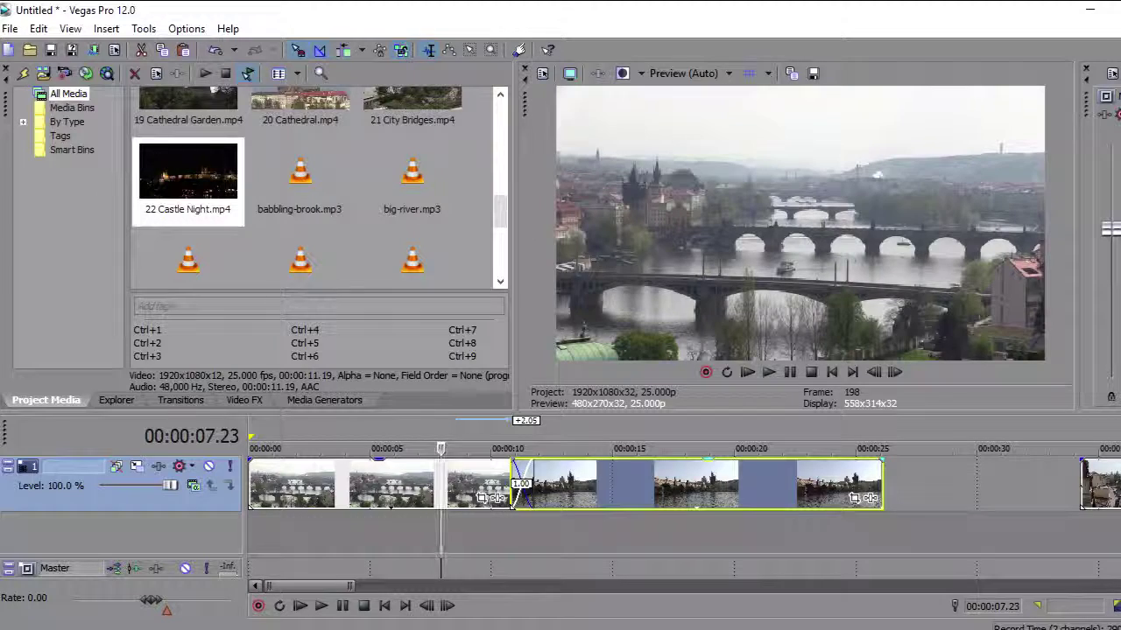
pyautogui.press('space')
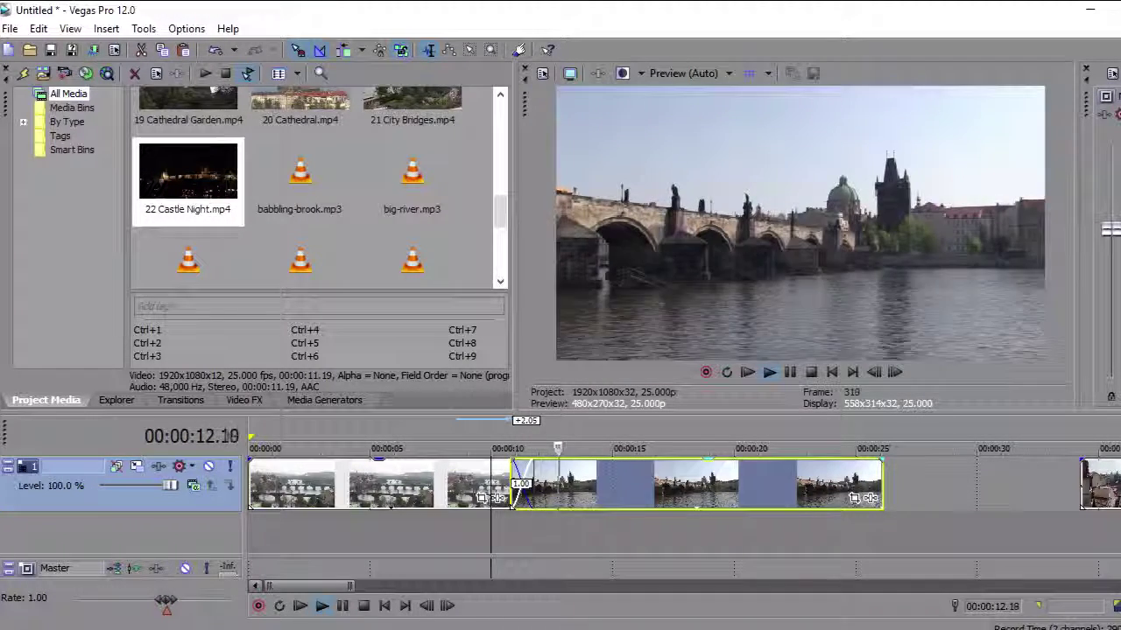
pyautogui.press('space')
# - Place the second clip directly against the end of the first without overlap, and play the straight cut
pyautogui.moveTo(512, 506); pyautogui.dragTo(535, 508)
pyautogui.press('space')
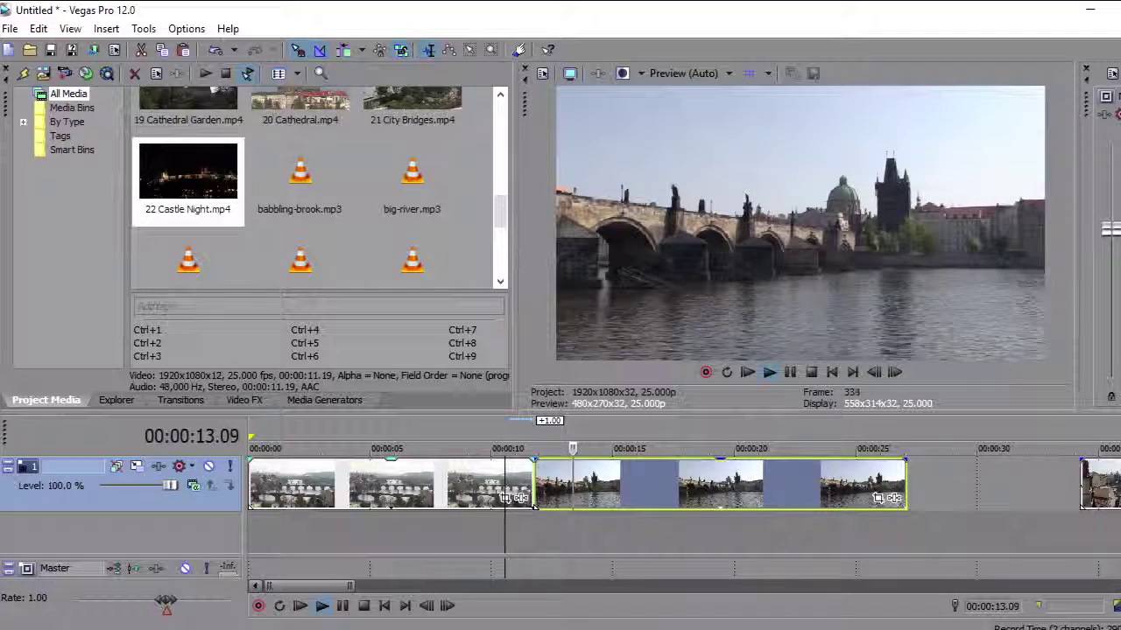
pyautogui.press('space')
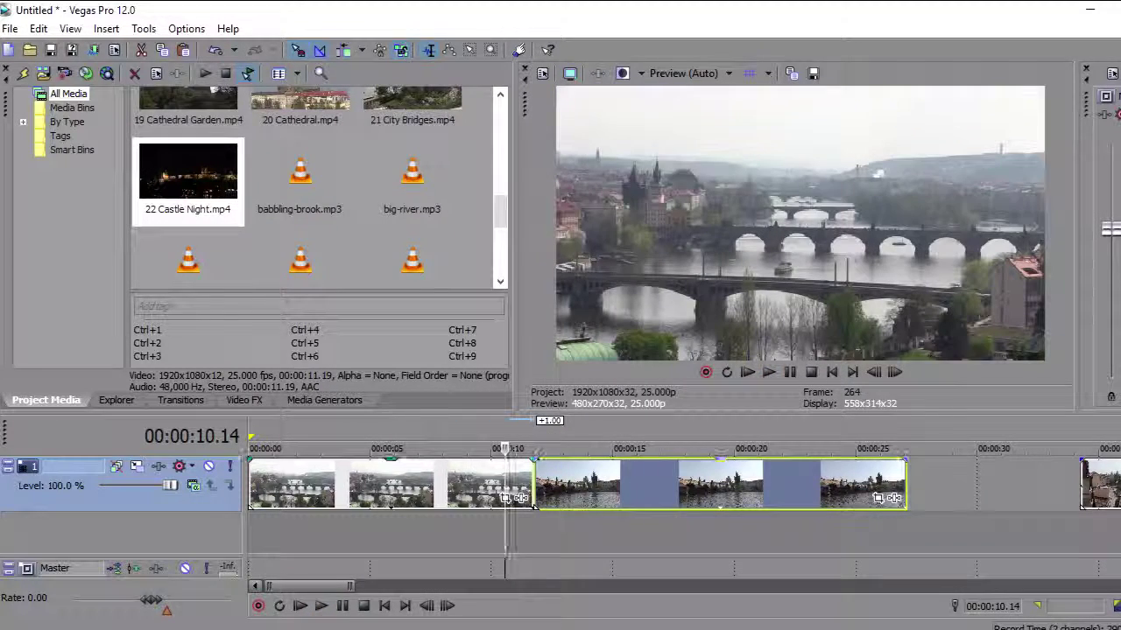
# - Move the second clip back over the end of the first to create a crossfade of 2.09
pyautogui.moveTo(569, 484); pyautogui.dragTo(513, 484)
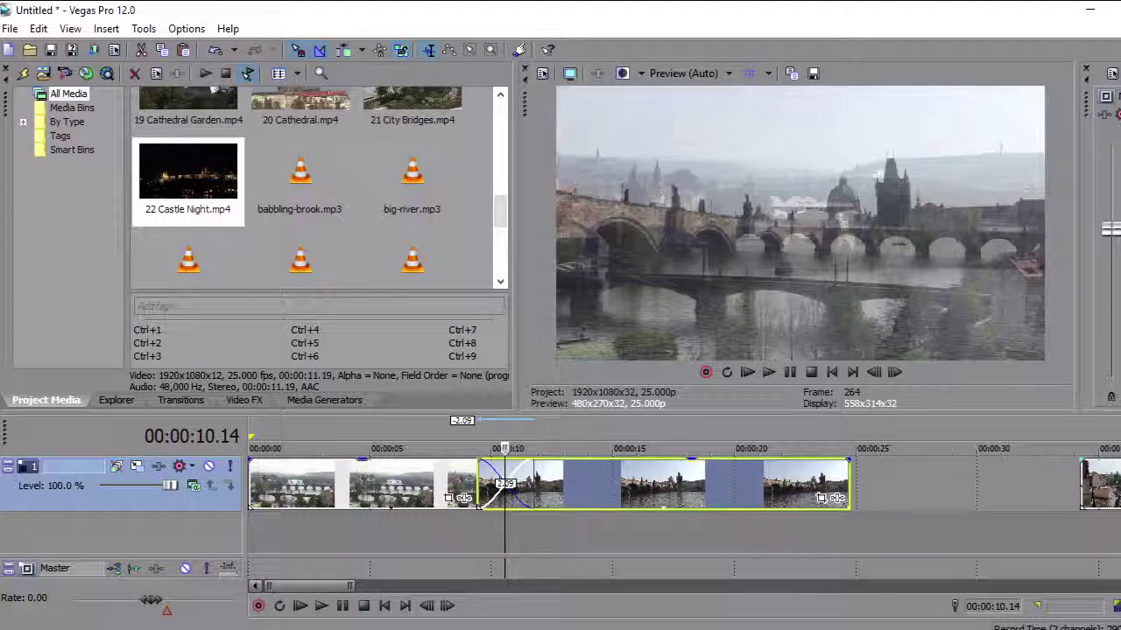